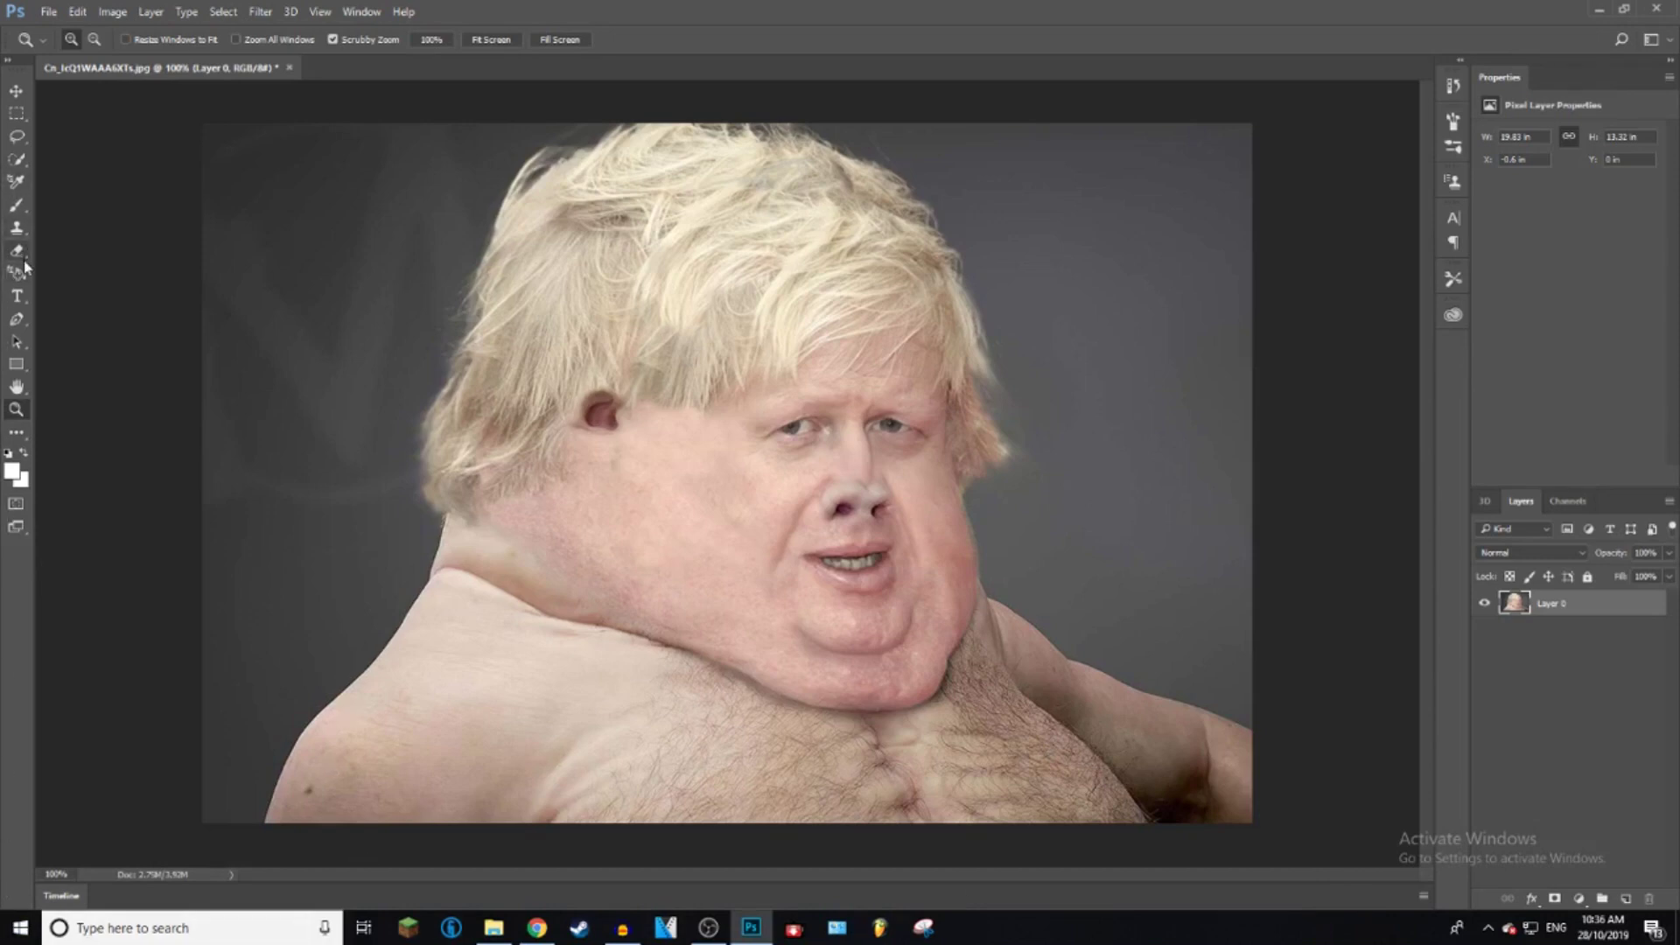
# Pick the Quick Selection Tool from the selection tool group in the toolbar.
pyautogui.click(21, 211)
pyautogui.rightClick(21, 211)
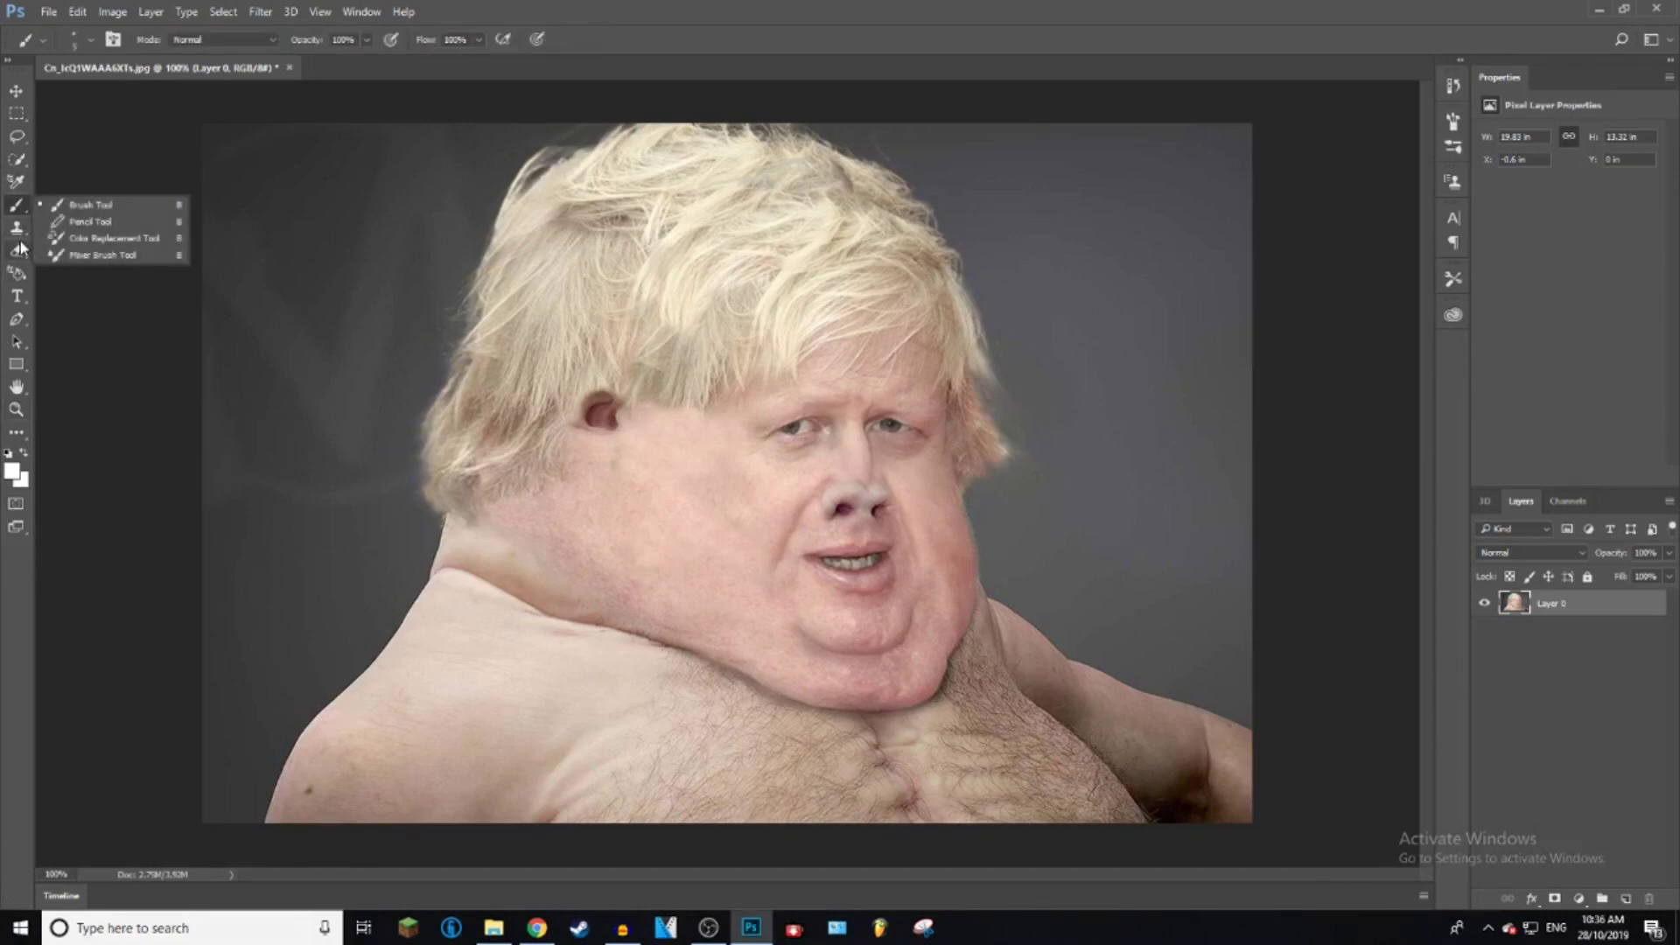
pyautogui.click(14, 185)
pyautogui.click(18, 160)
pyautogui.rightClick(18, 161)
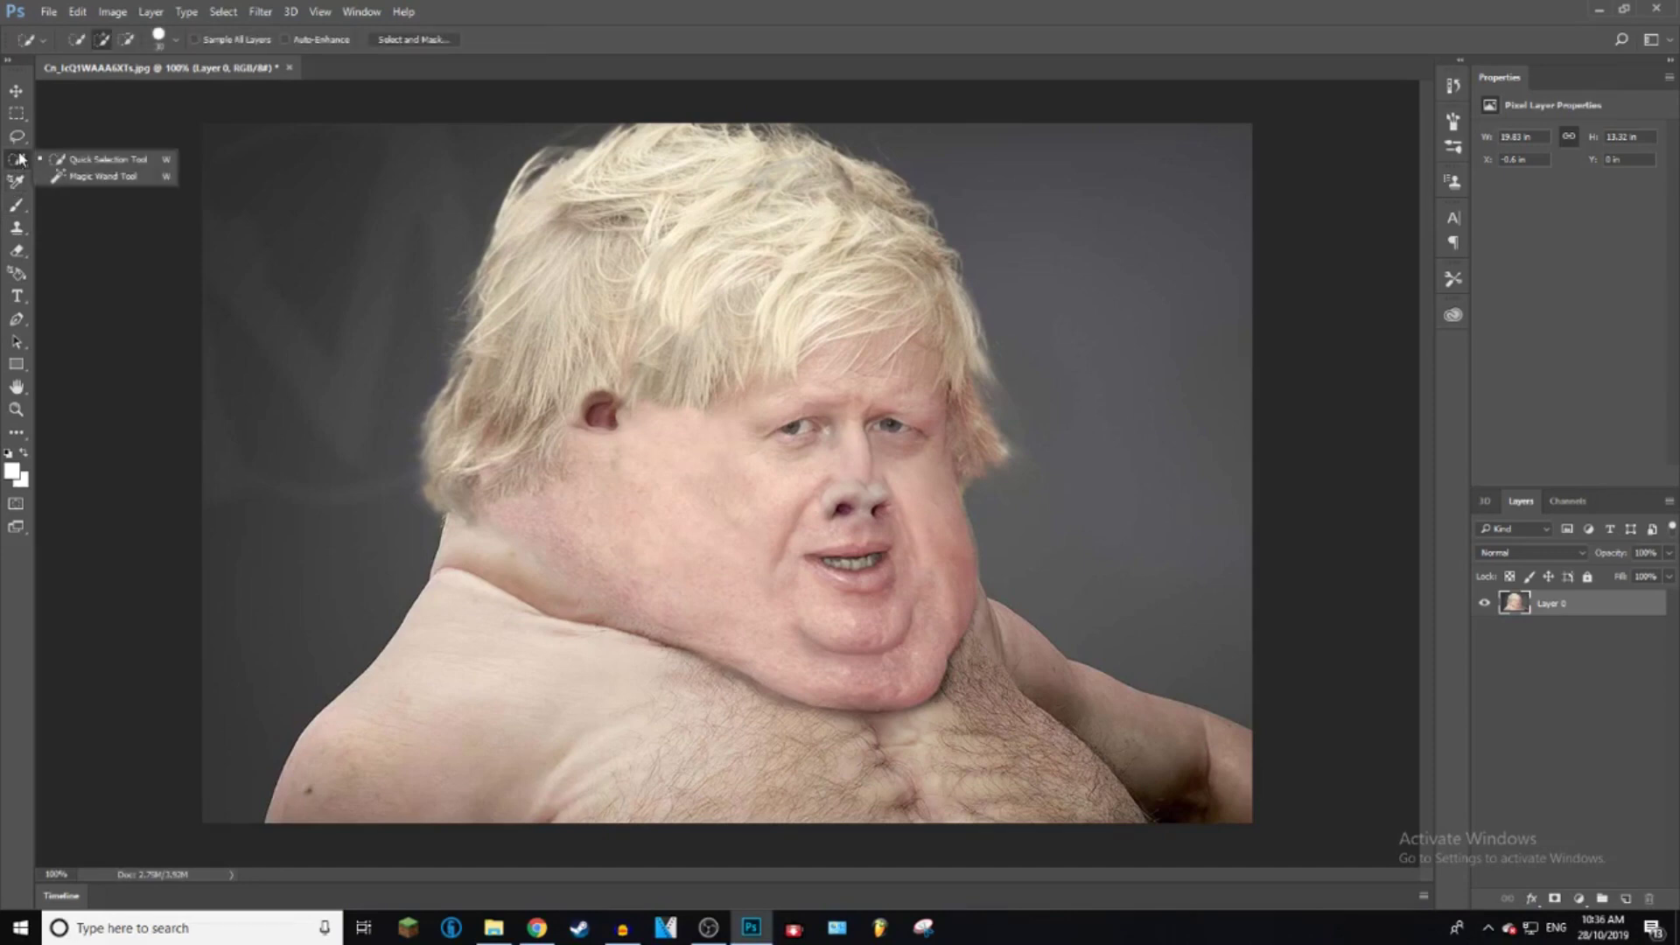
pyautogui.click(98, 161)
# Quick-select the figure, inverse the selection, and delete the grey background.
pyautogui.moveTo(339, 779)
pyautogui.mouseDown()
pyautogui.moveTo(432, 707)
pyautogui.moveTo(485, 608)
pyautogui.moveTo(496, 525)
pyautogui.moveTo(459, 438)
pyautogui.moveTo(531, 215)
pyautogui.moveTo(609, 170)
pyautogui.moveTo(686, 163)
pyautogui.moveTo(927, 245)
pyautogui.mouseUp()
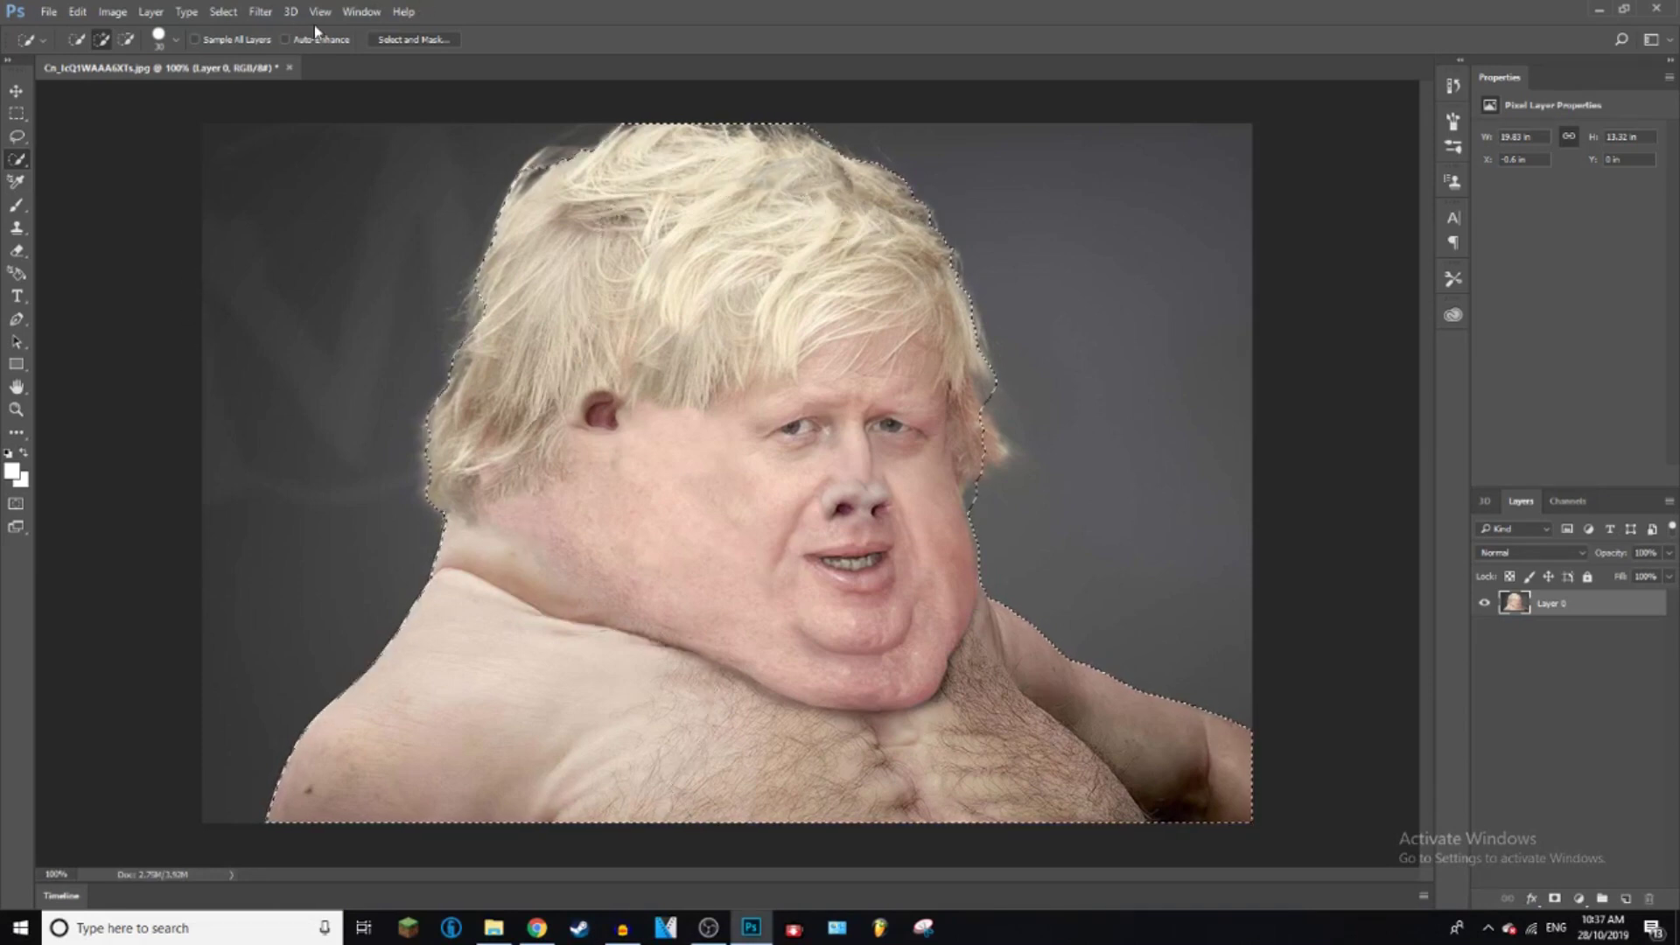
pyautogui.click(224, 12)
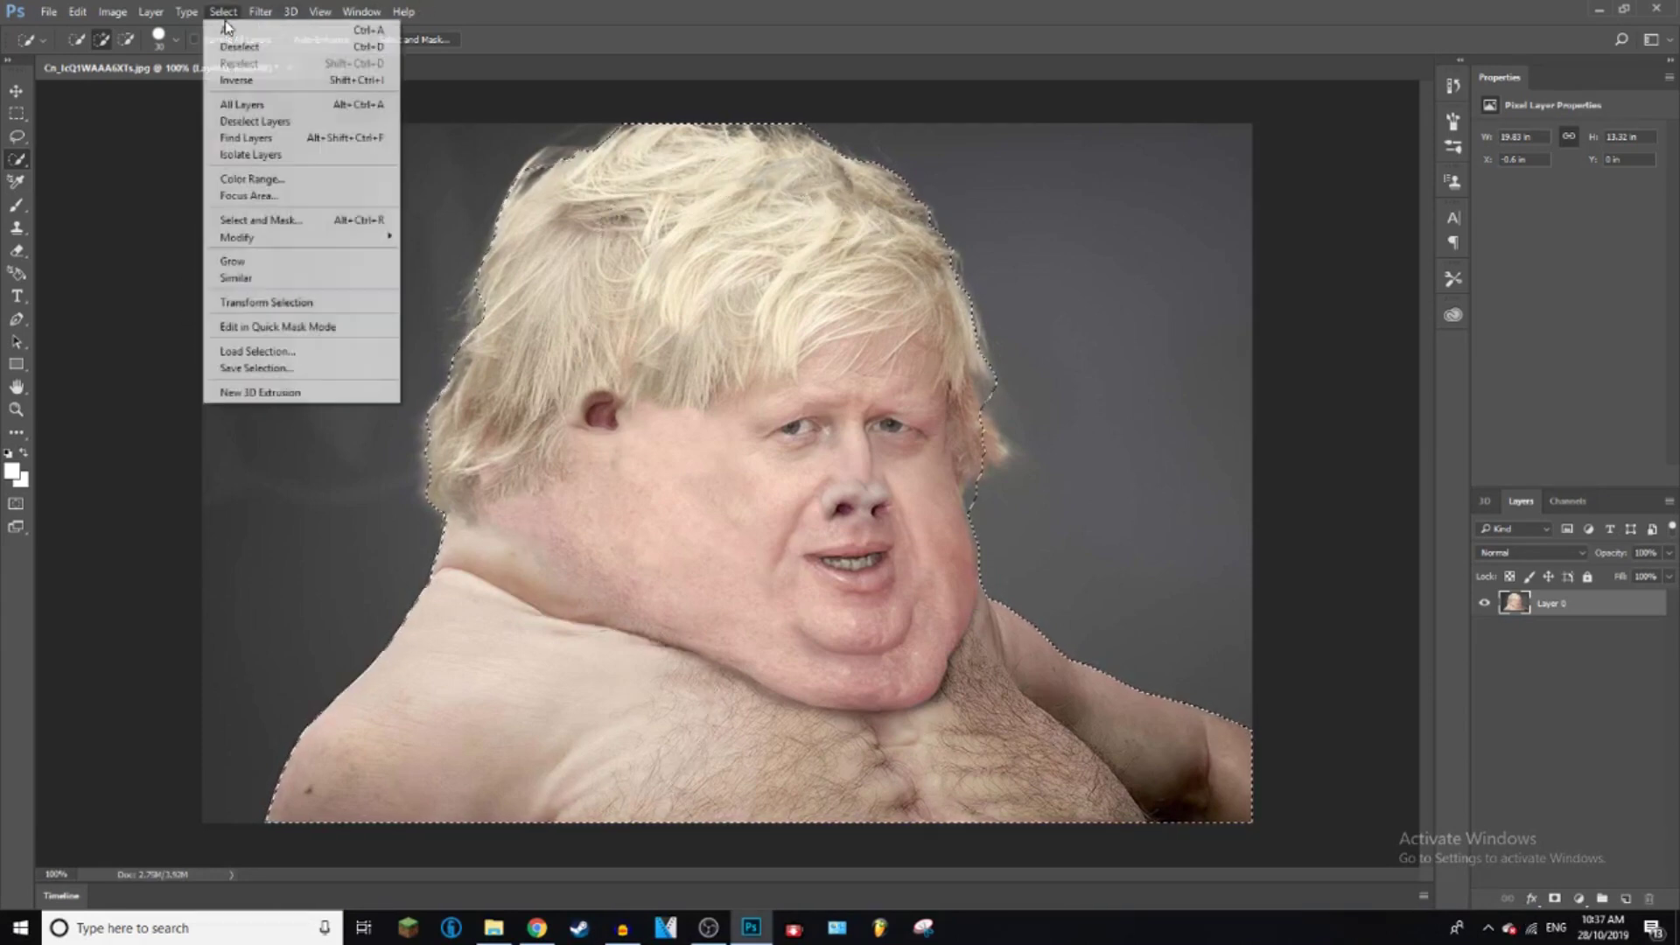
pyautogui.click(245, 80)
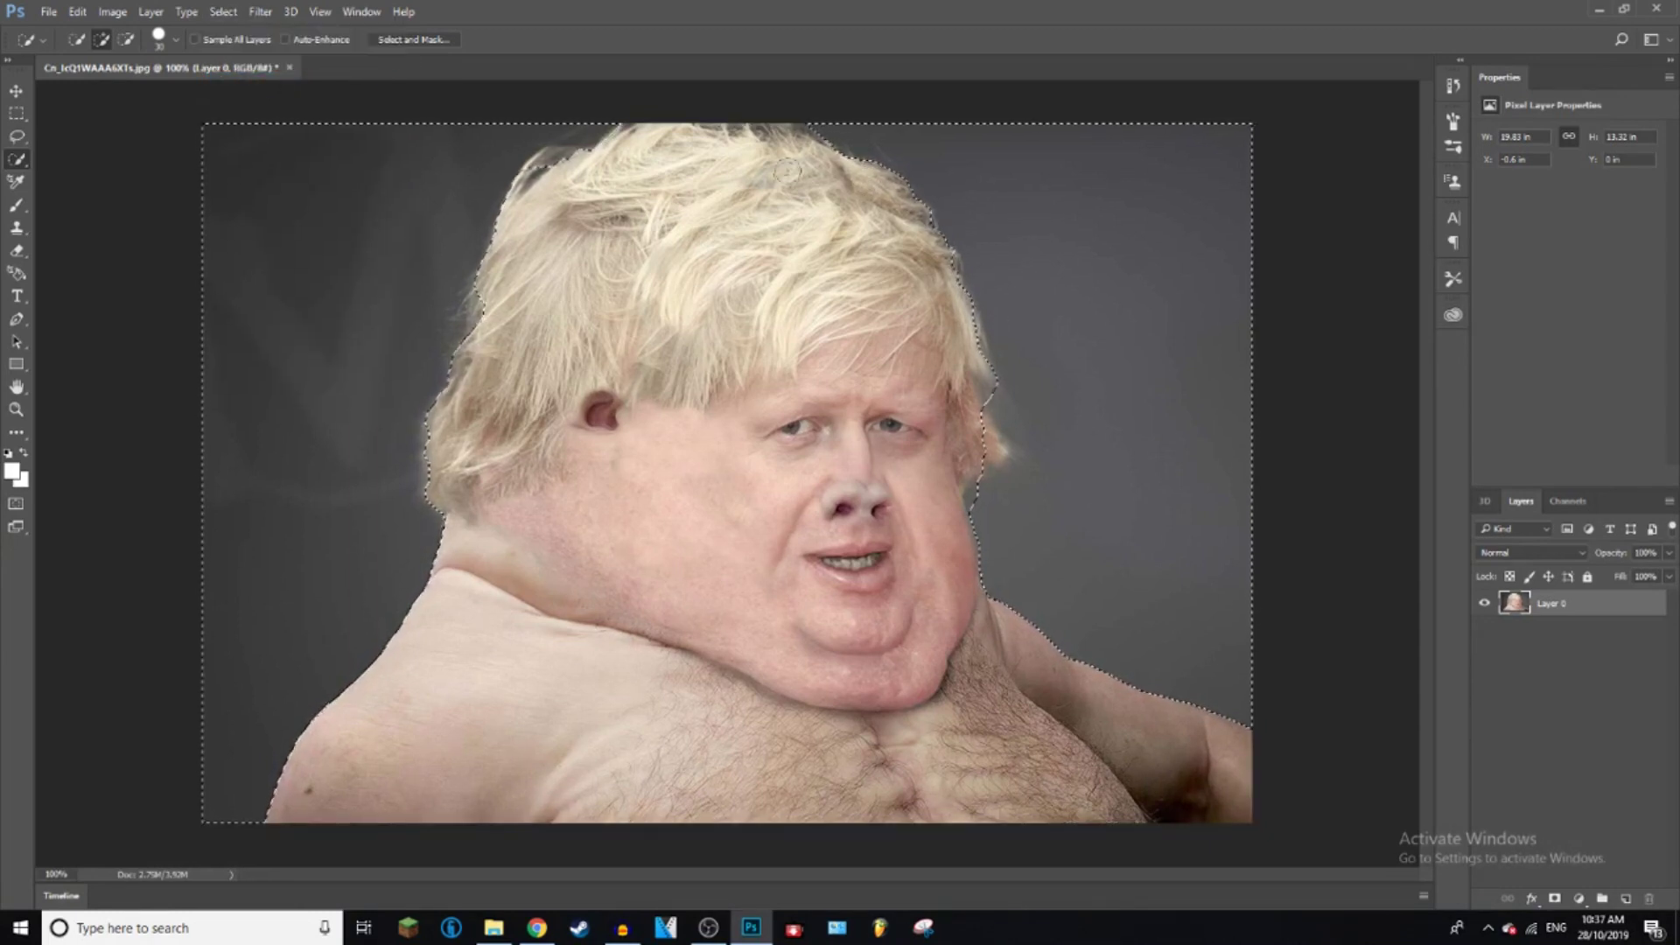
pyautogui.press('Delete')
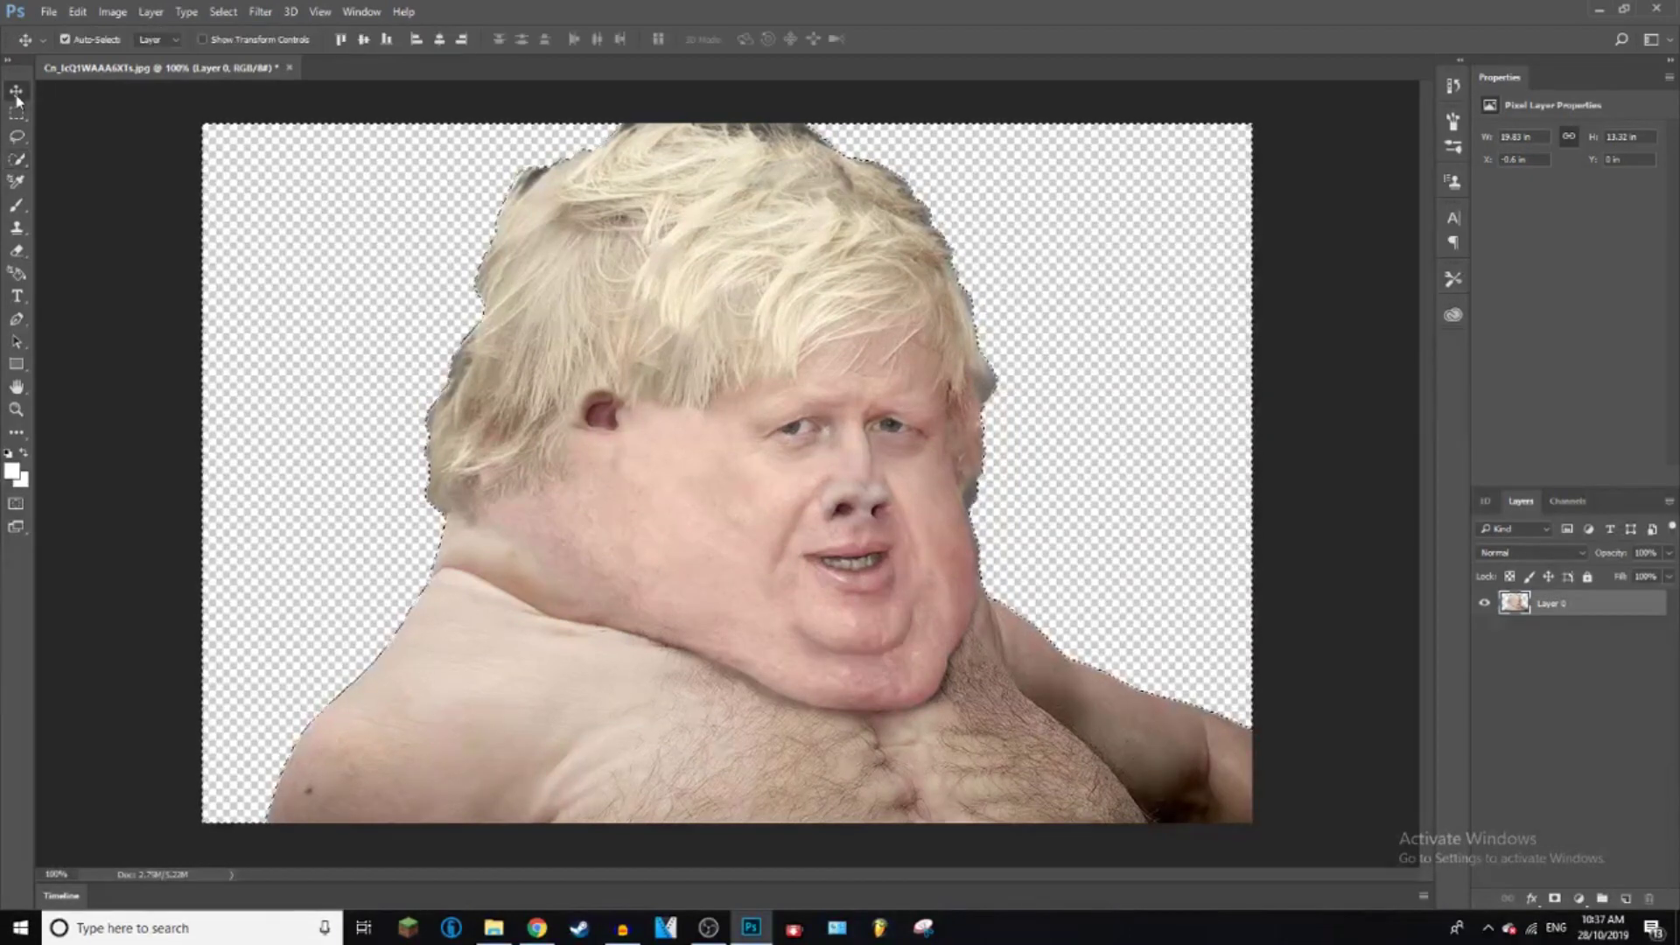
# Deselect, then erase the leftover background fringe along the head's left edge.
pyautogui.rightClick(426, 294)
pyautogui.click(464, 309)
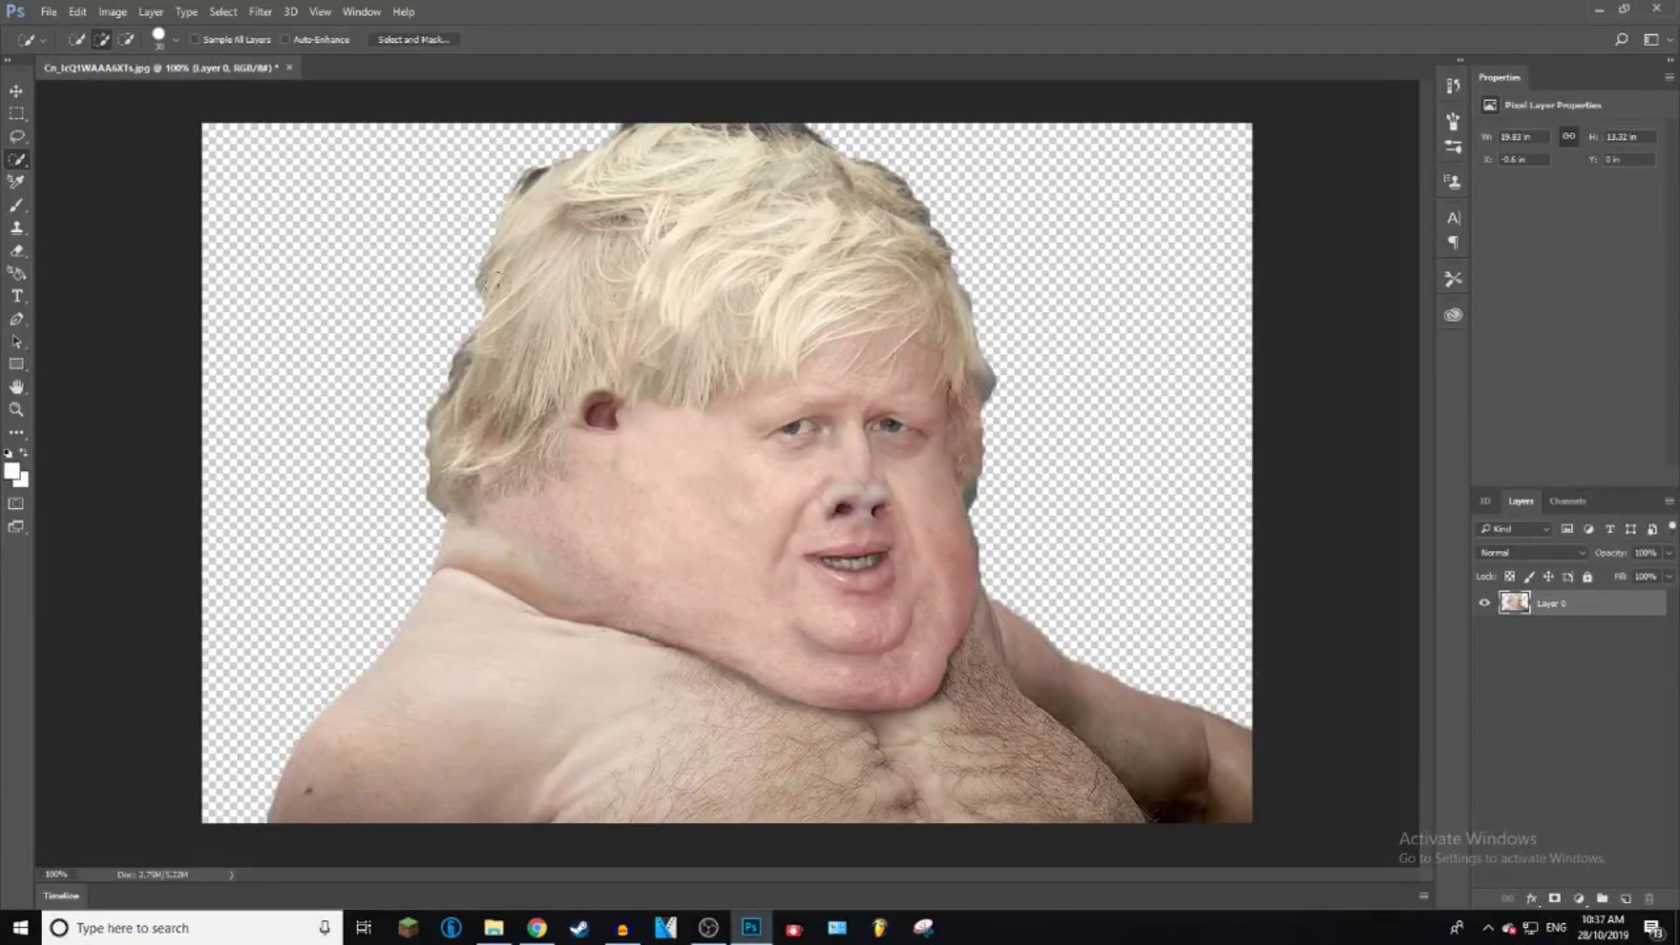
pyautogui.click(16, 251)
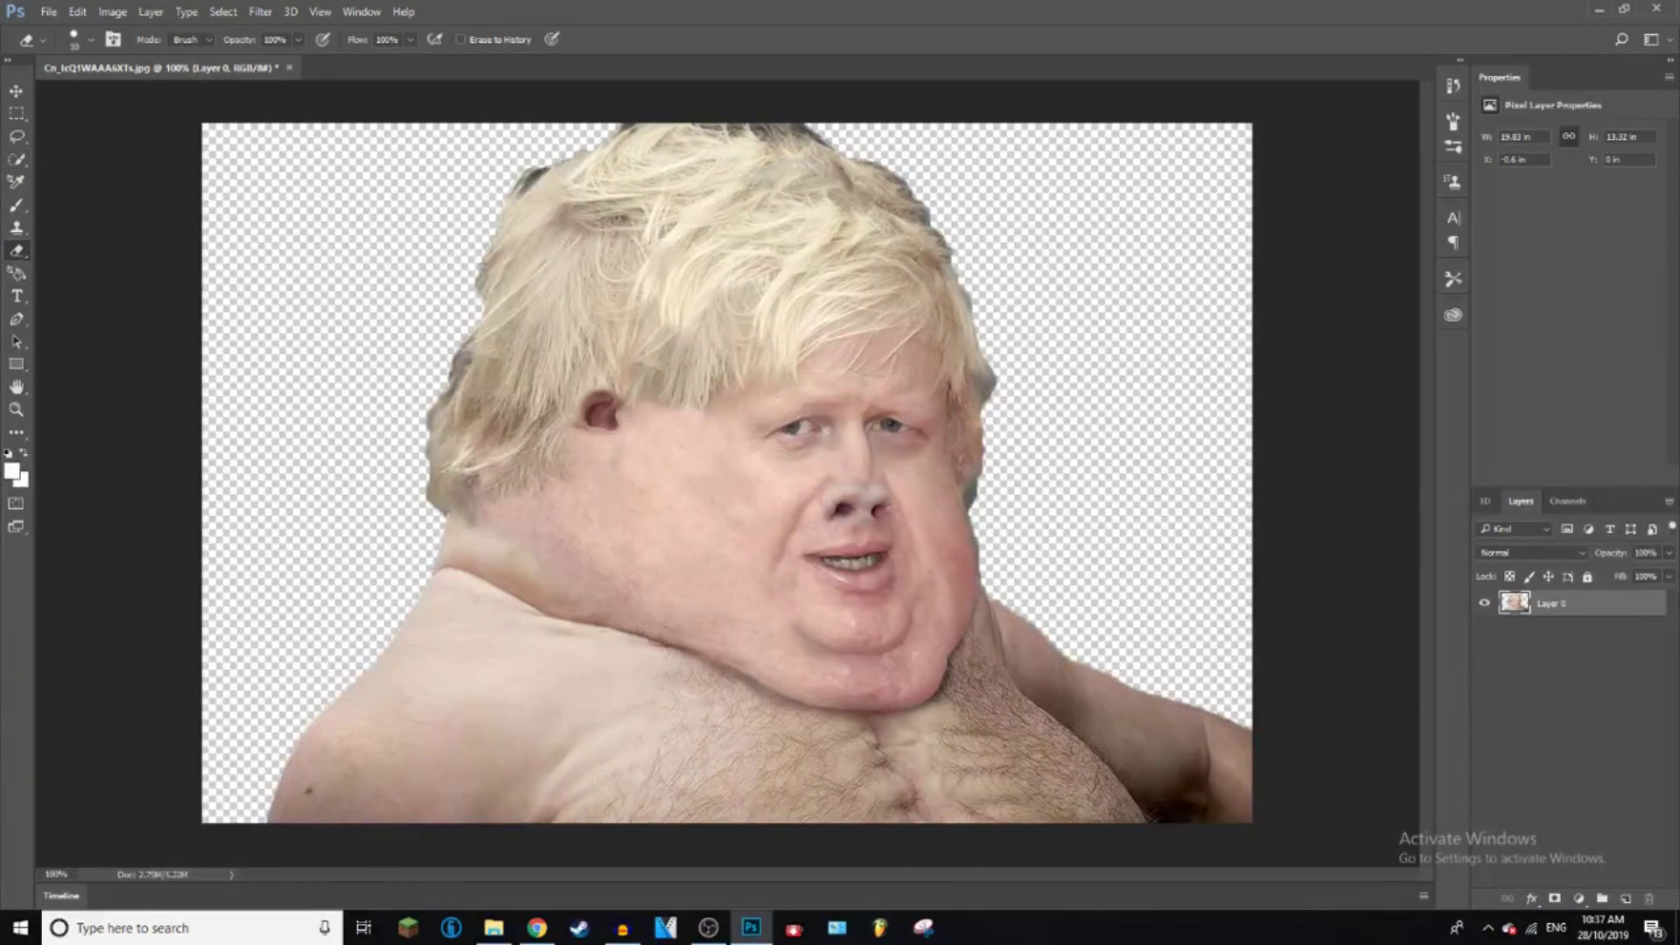
pyautogui.moveTo(418, 517)
pyautogui.mouseDown()
pyautogui.moveTo(459, 267)
pyautogui.moveTo(509, 156)
pyautogui.moveTo(444, 305)
pyautogui.moveTo(515, 182)
pyautogui.moveTo(587, 126)
pyautogui.moveTo(633, 110)
pyautogui.moveTo(777, 112)
pyautogui.moveTo(873, 141)
pyautogui.moveTo(944, 209)
pyautogui.moveTo(1002, 350)
pyautogui.moveTo(1016, 574)
pyautogui.moveTo(1020, 518)
pyautogui.mouseUp()
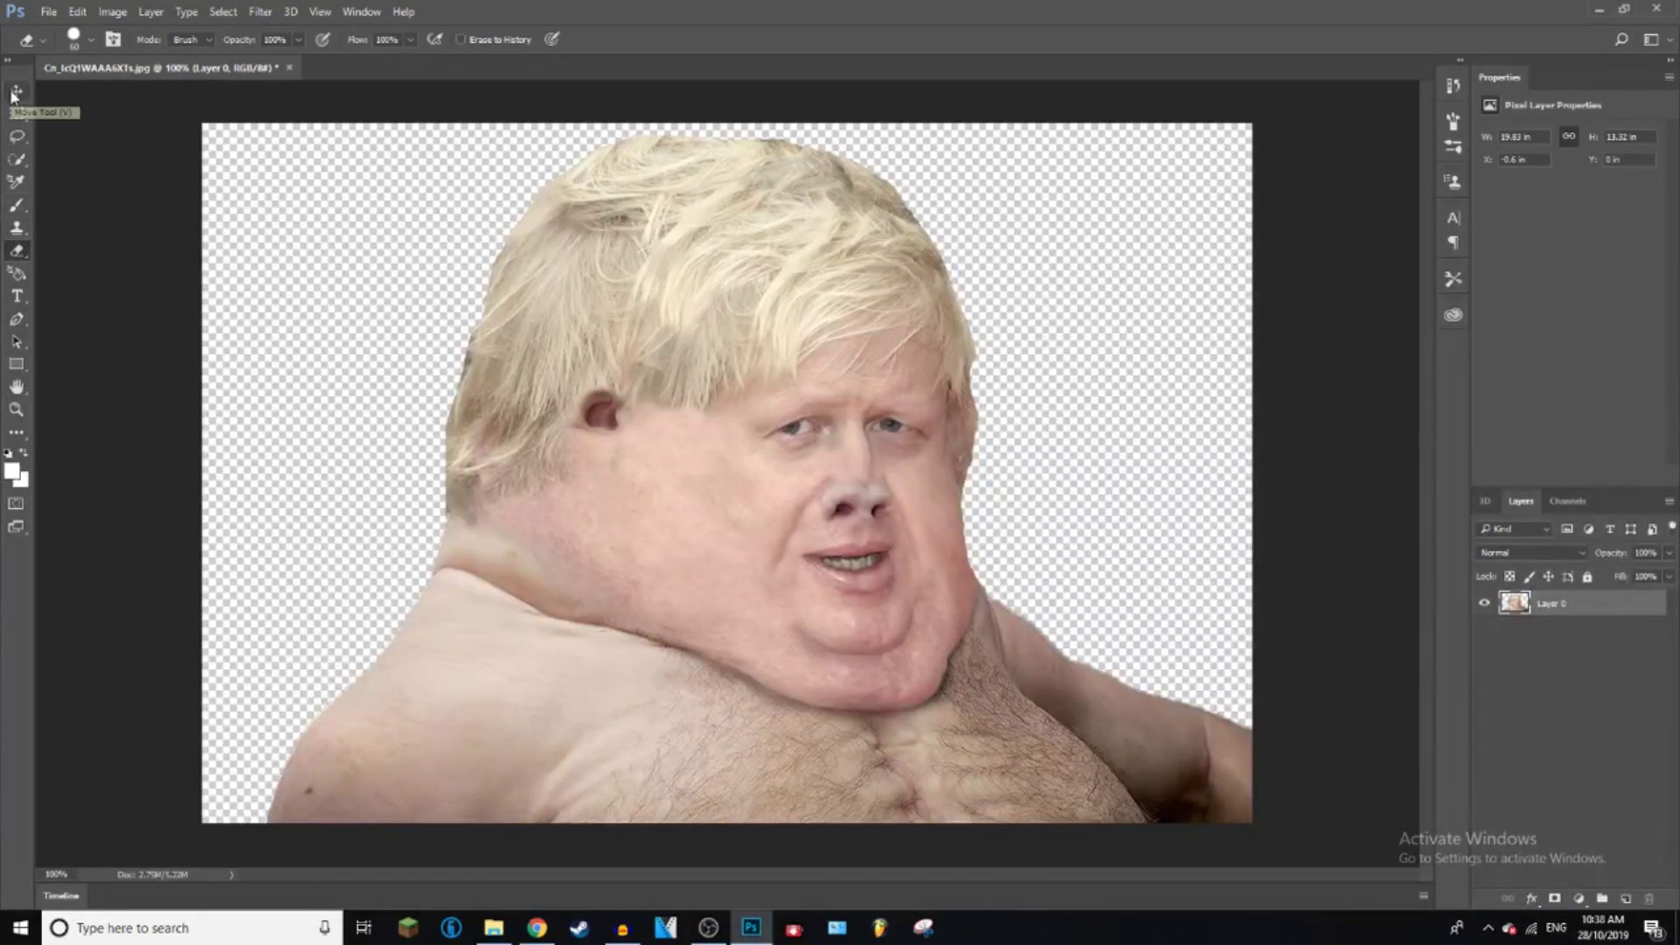
# Look through the eraser variants, then switch to the Move Tool.
pyautogui.click(17, 182)
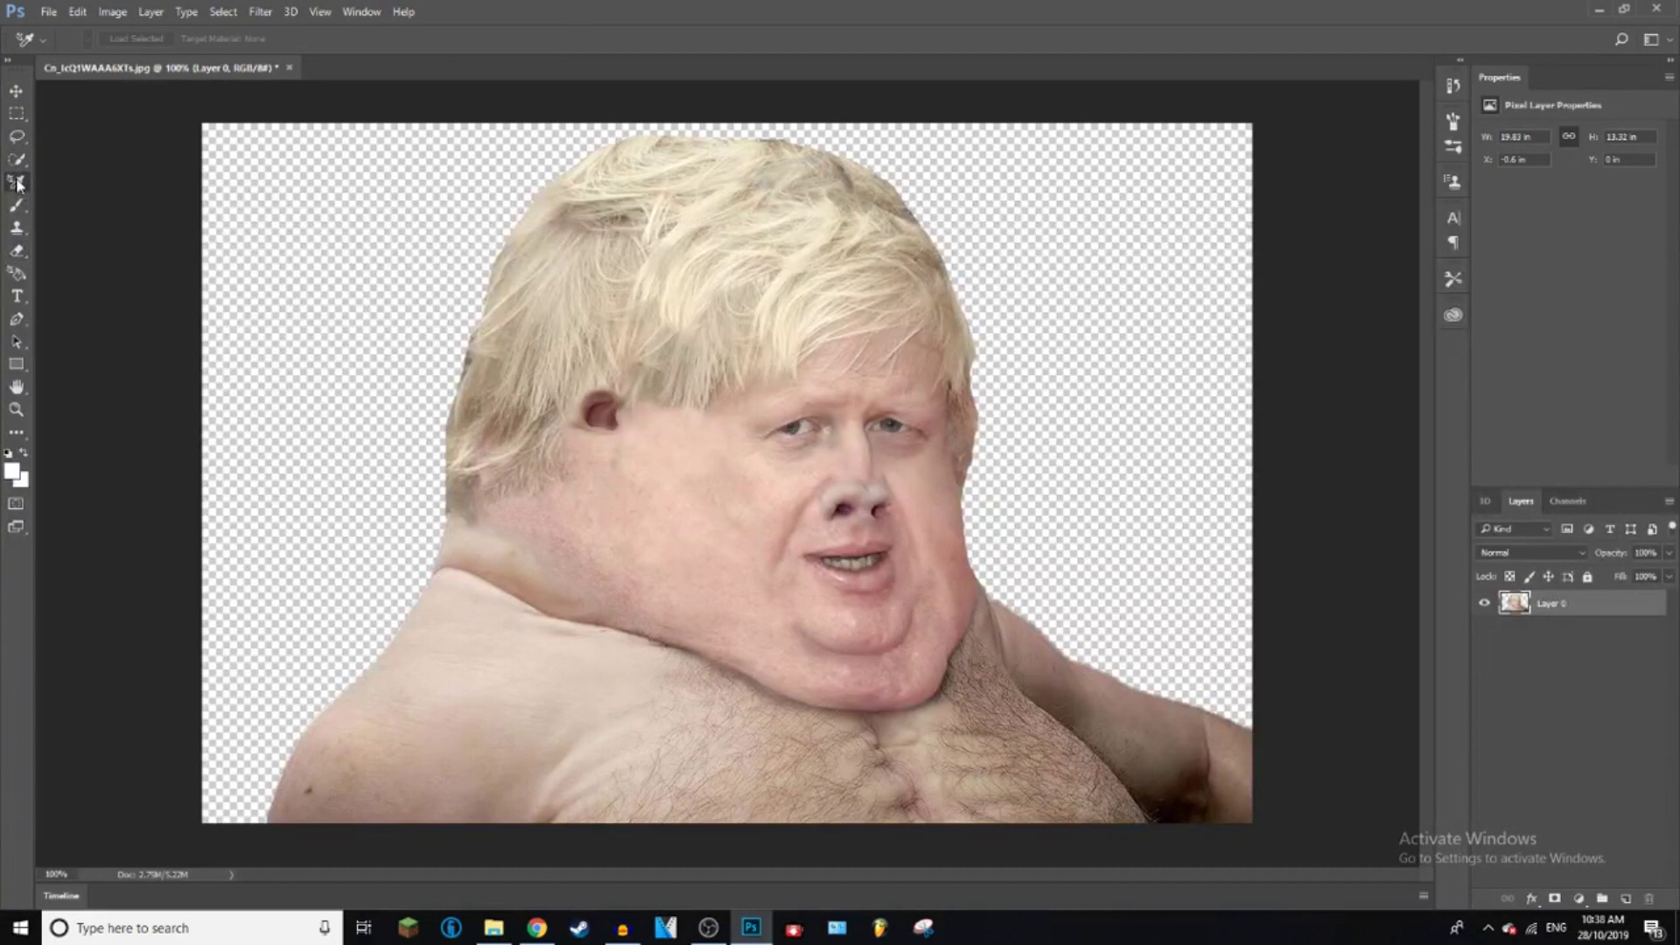
pyautogui.click(17, 208)
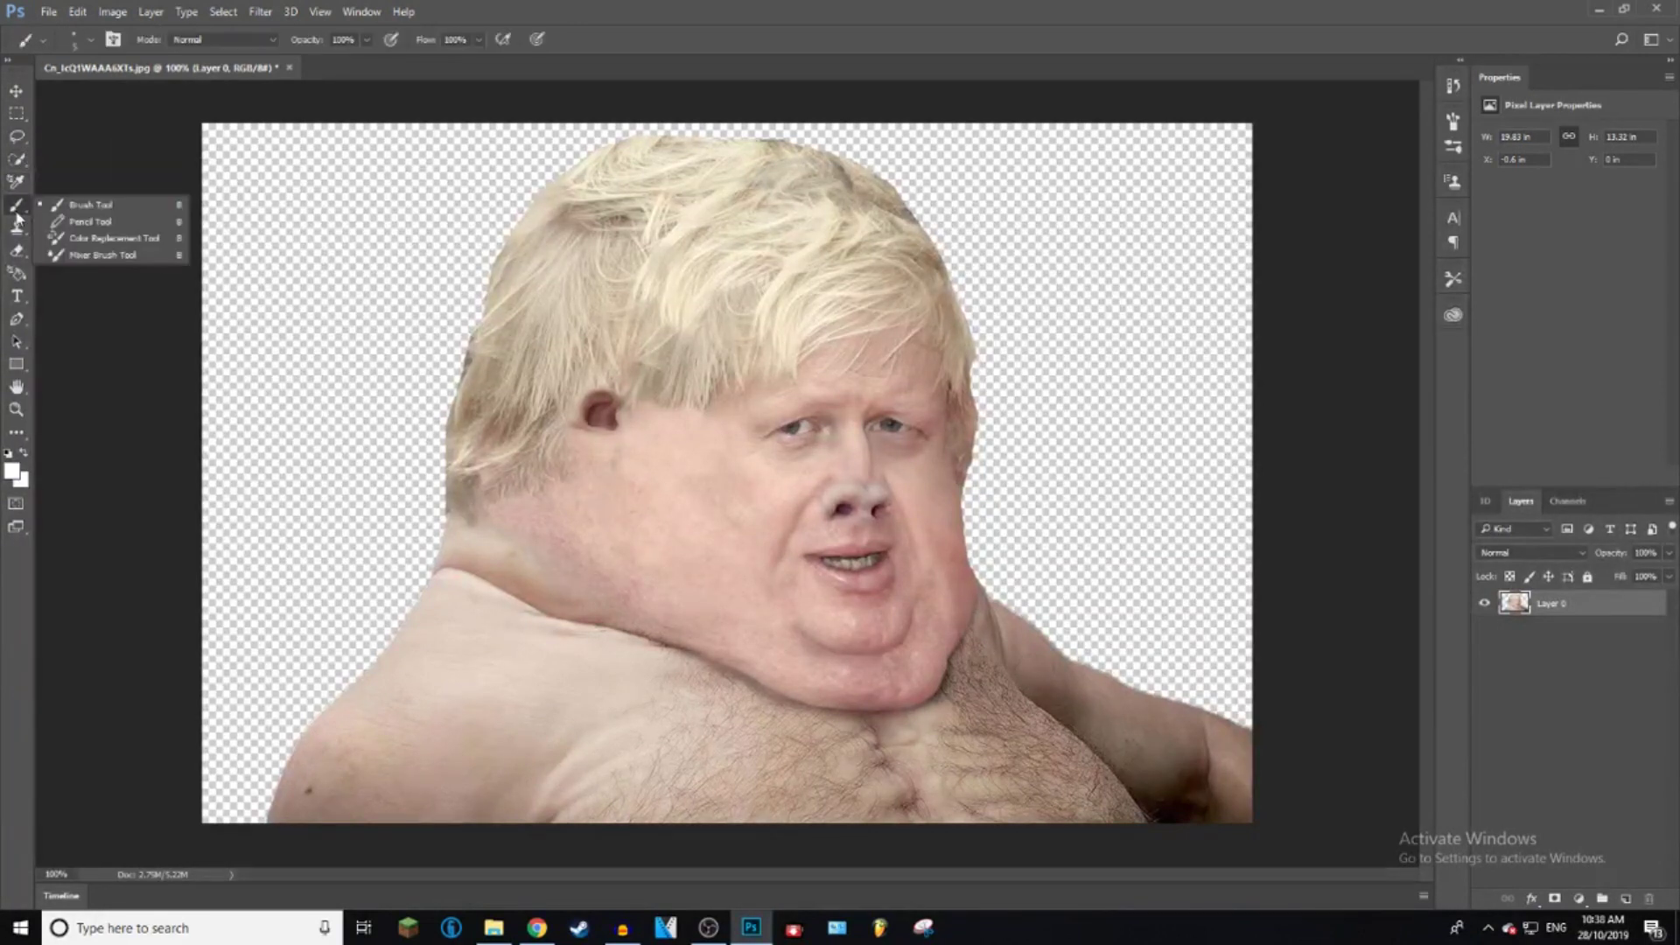
pyautogui.click(17, 227)
pyautogui.click(18, 251)
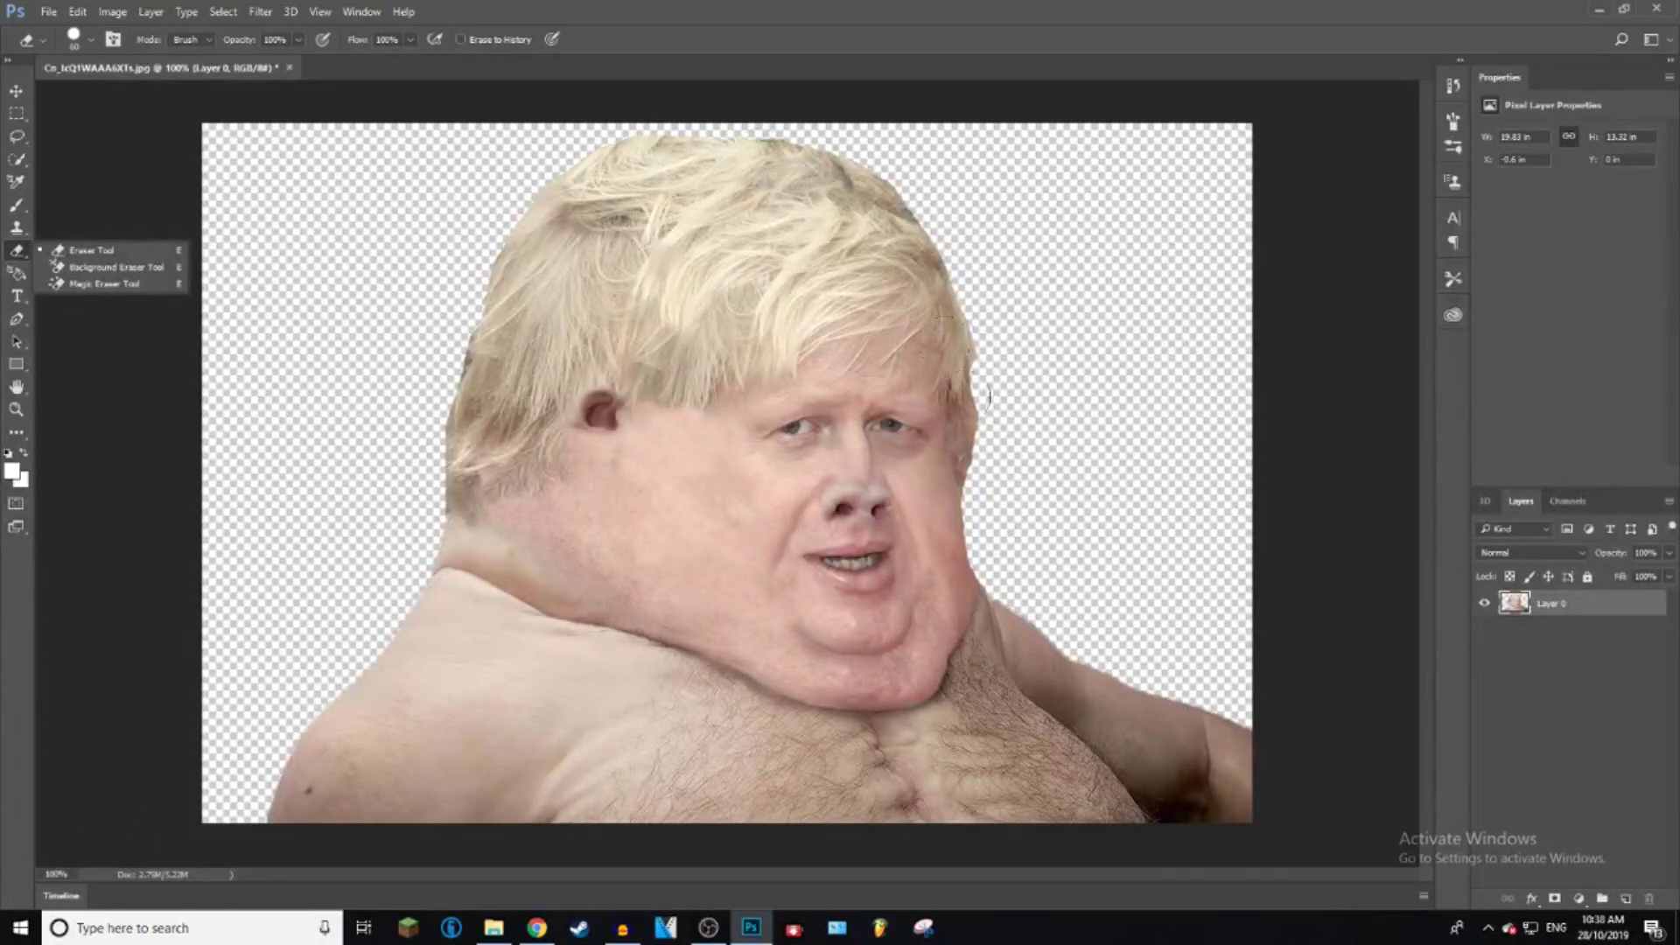
pyautogui.click(9, 96)
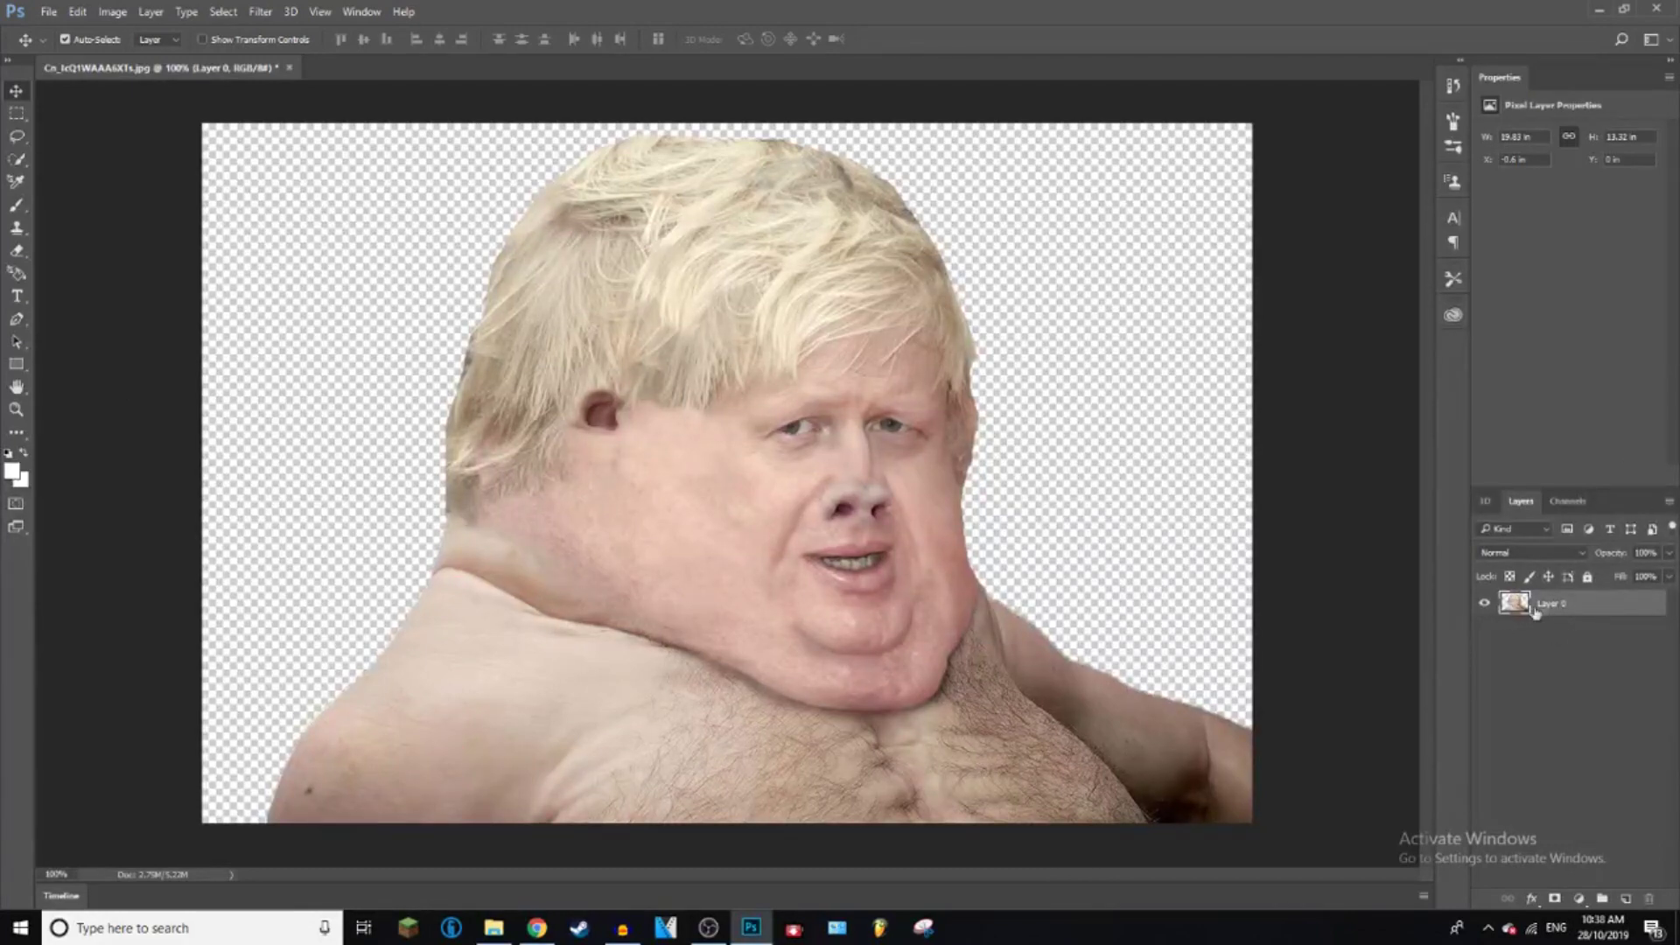
# Add a Stroke effect to Layer 0 in the Layer Style dialog.
pyautogui.rightClick(1569, 613)
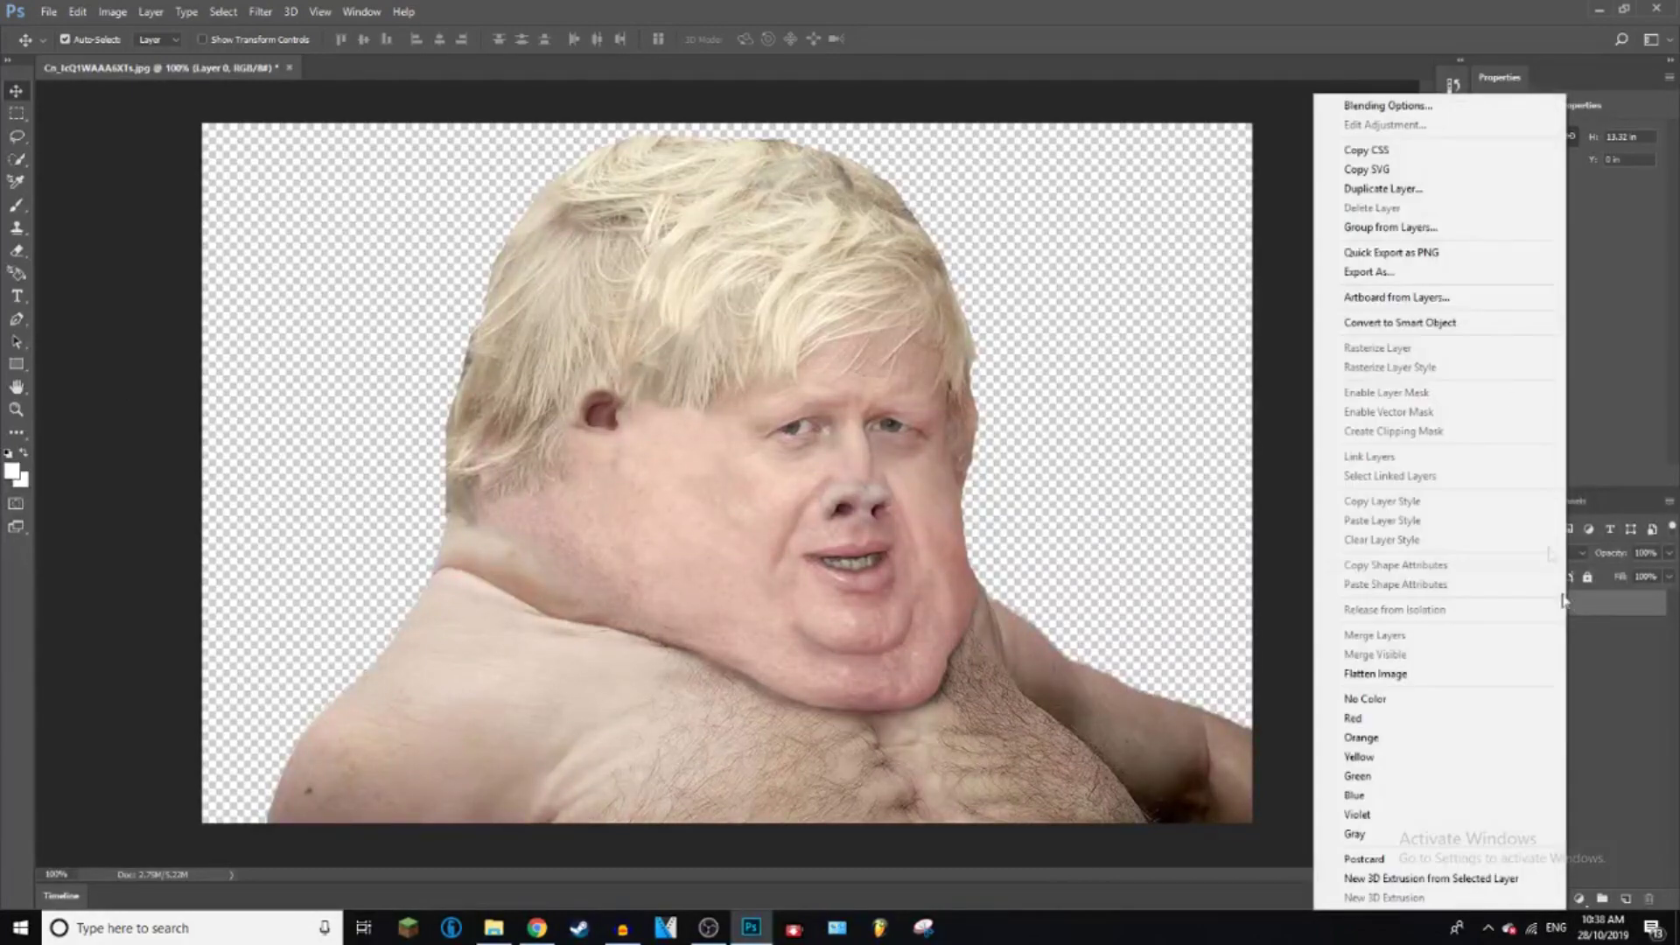
pyautogui.click(1381, 106)
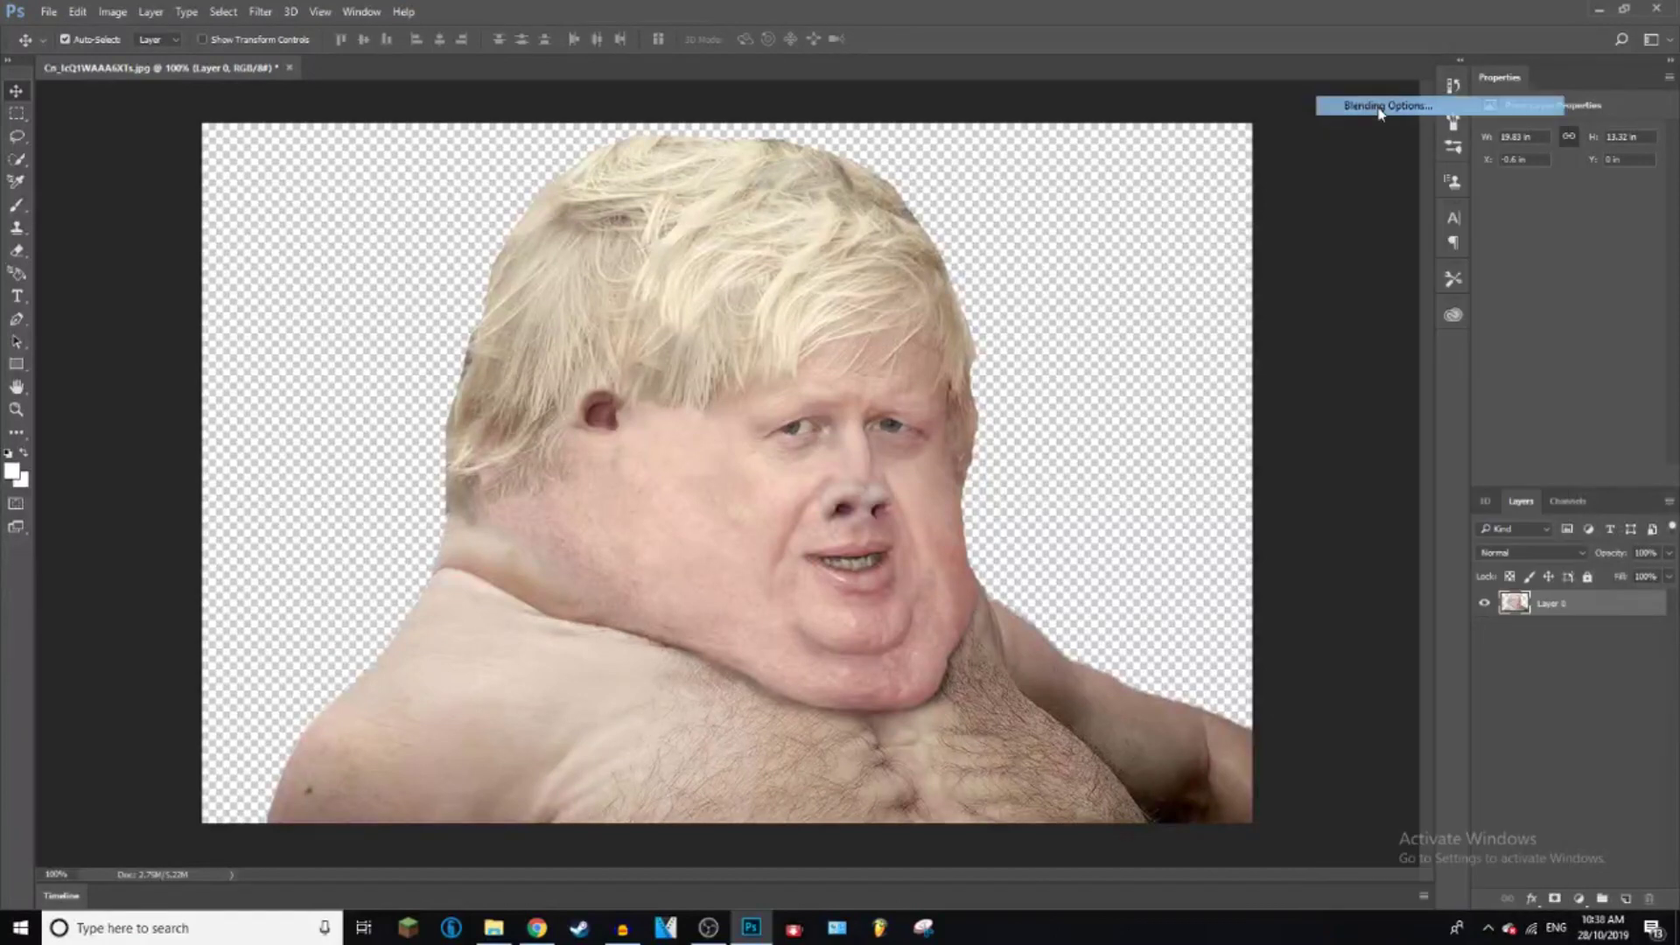
pyautogui.moveTo(783, 173); pyautogui.dragTo(710, 203)
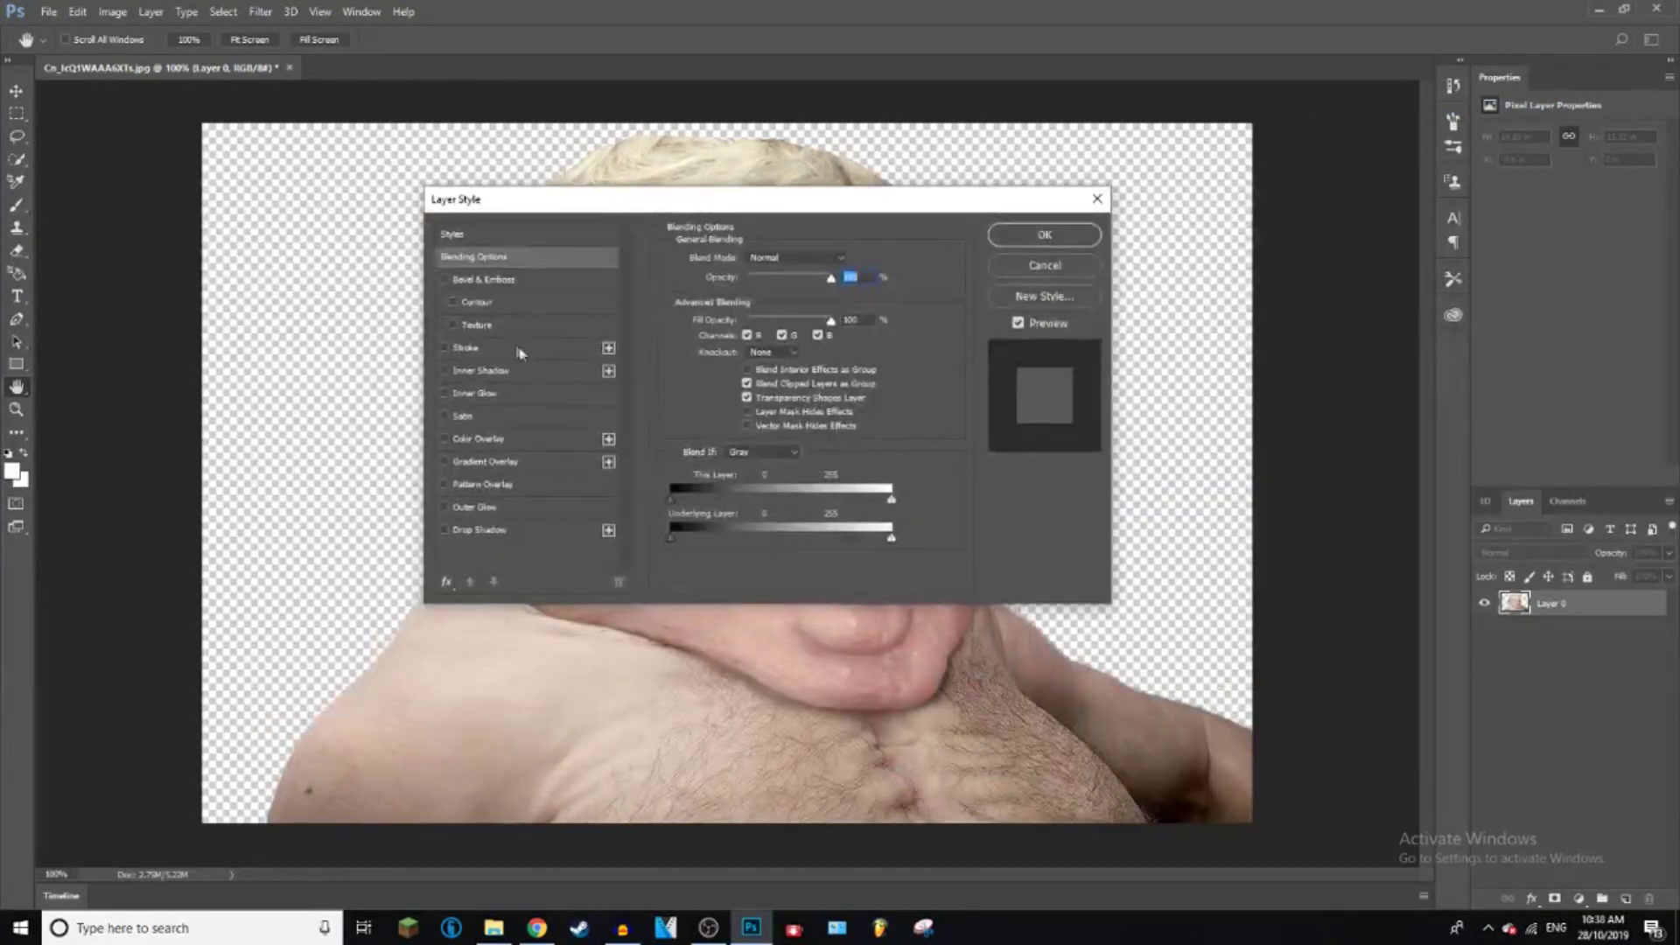
pyautogui.click(468, 348)
pyautogui.moveTo(613, 201)
pyautogui.mouseDown()
pyautogui.moveTo(4, 469)
pyautogui.moveTo(553, 368)
pyautogui.moveTo(441, 595)
pyautogui.moveTo(591, 302)
pyautogui.moveTo(473, 285)
pyautogui.mouseUp()
pyautogui.click(948, 280)
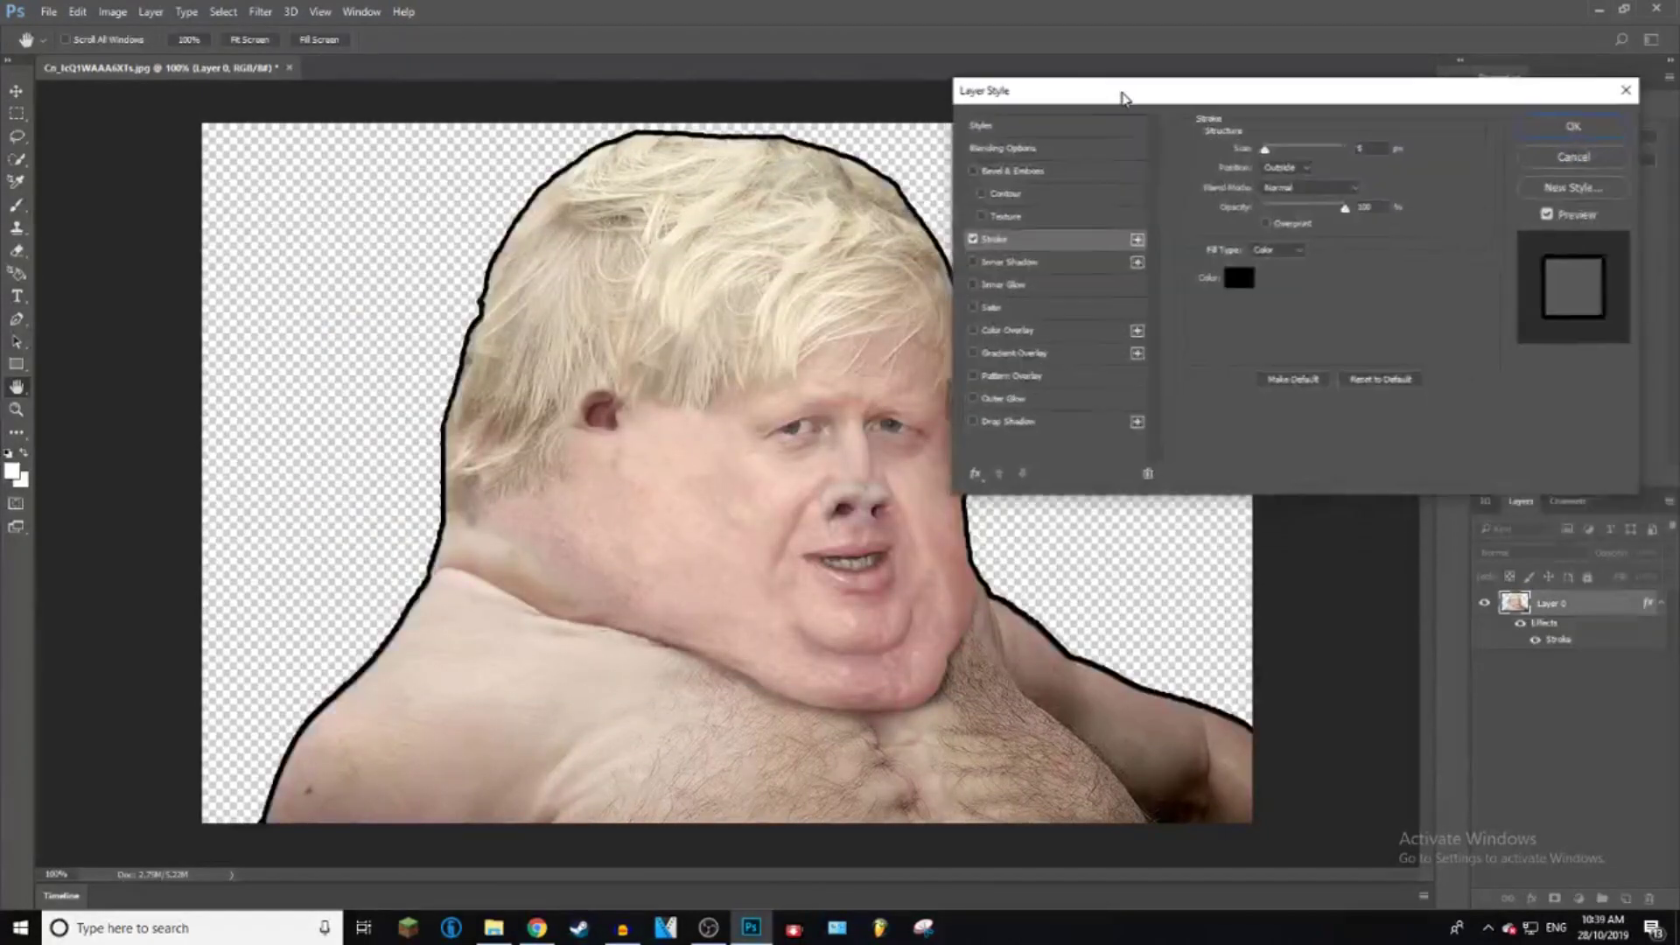
pyautogui.moveTo(1220, 93)
pyautogui.mouseDown()
pyautogui.moveTo(1112, 103)
pyautogui.moveTo(1110, 118)
pyautogui.mouseUp()
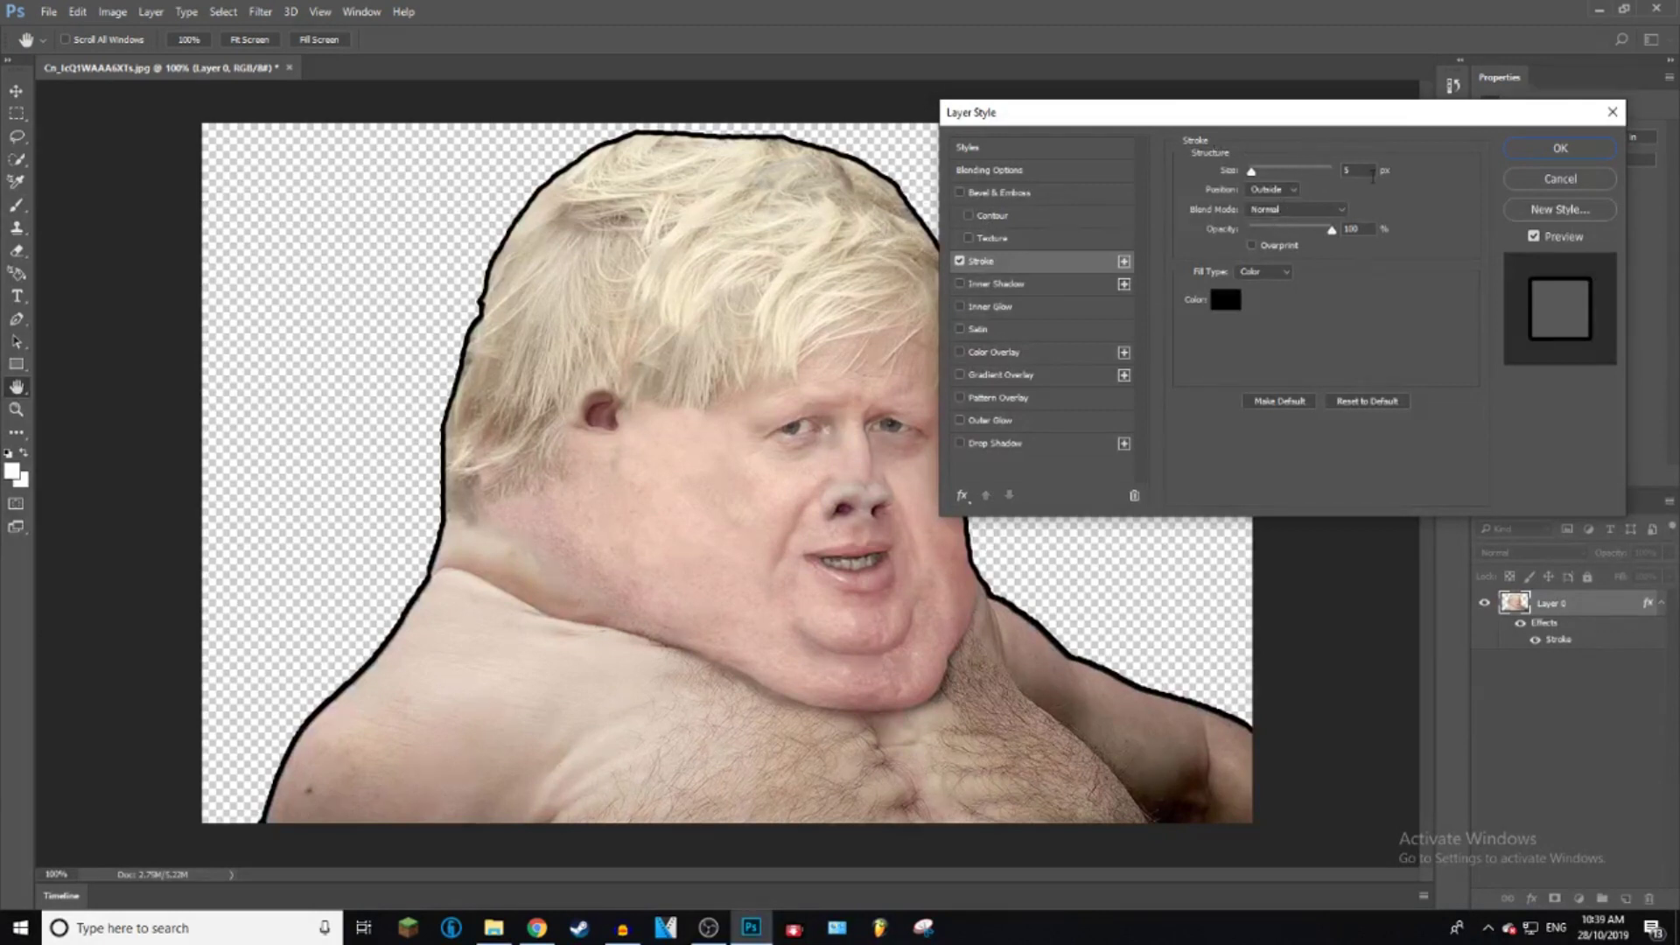
# Set the stroke size to 10 px.
pyautogui.doubleClick(1359, 169)
pyautogui.write('12')
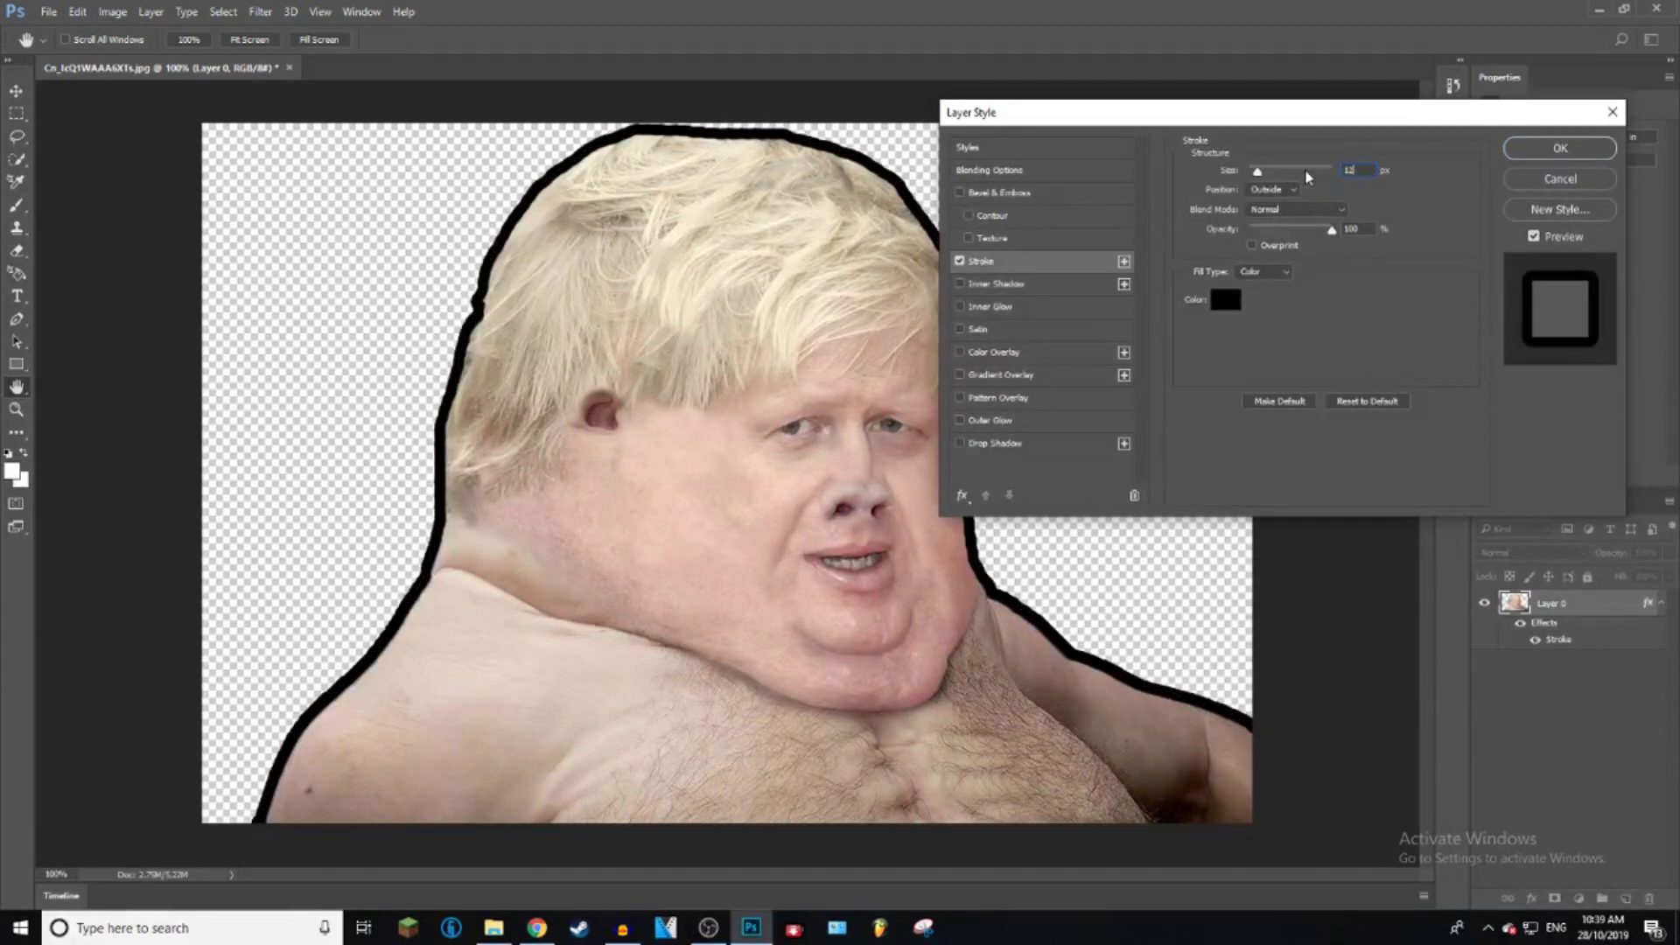
pyautogui.press('BackSpace')
pyautogui.write('00')
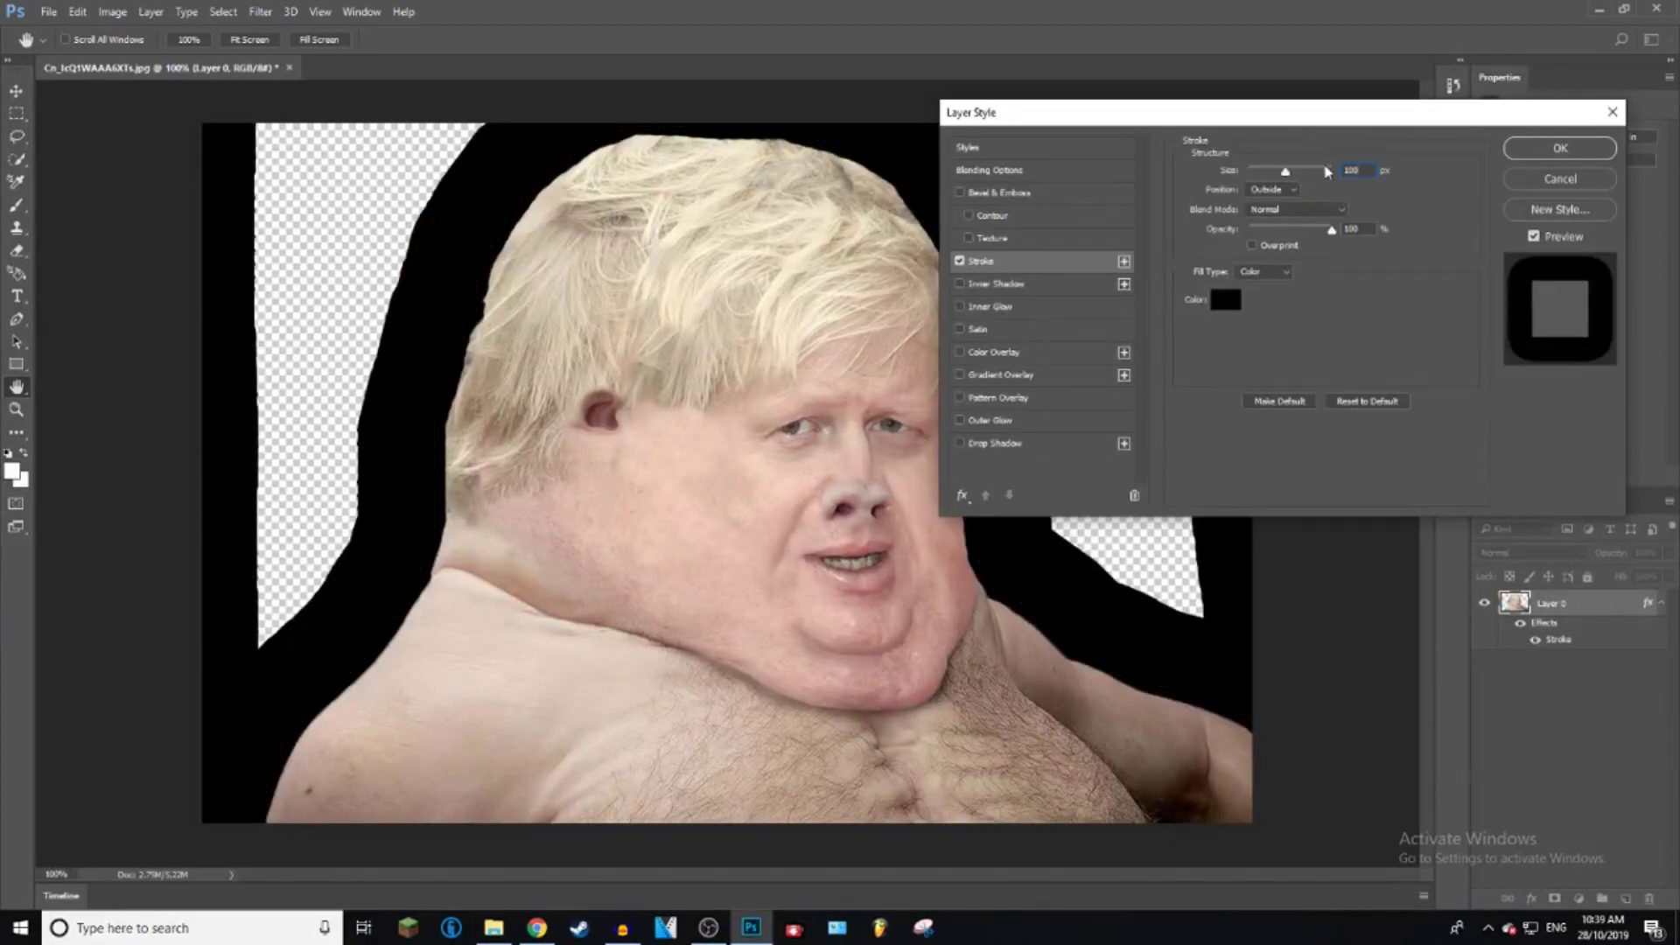
pyautogui.press('BackSpace')
pyautogui.press('BackSpace')
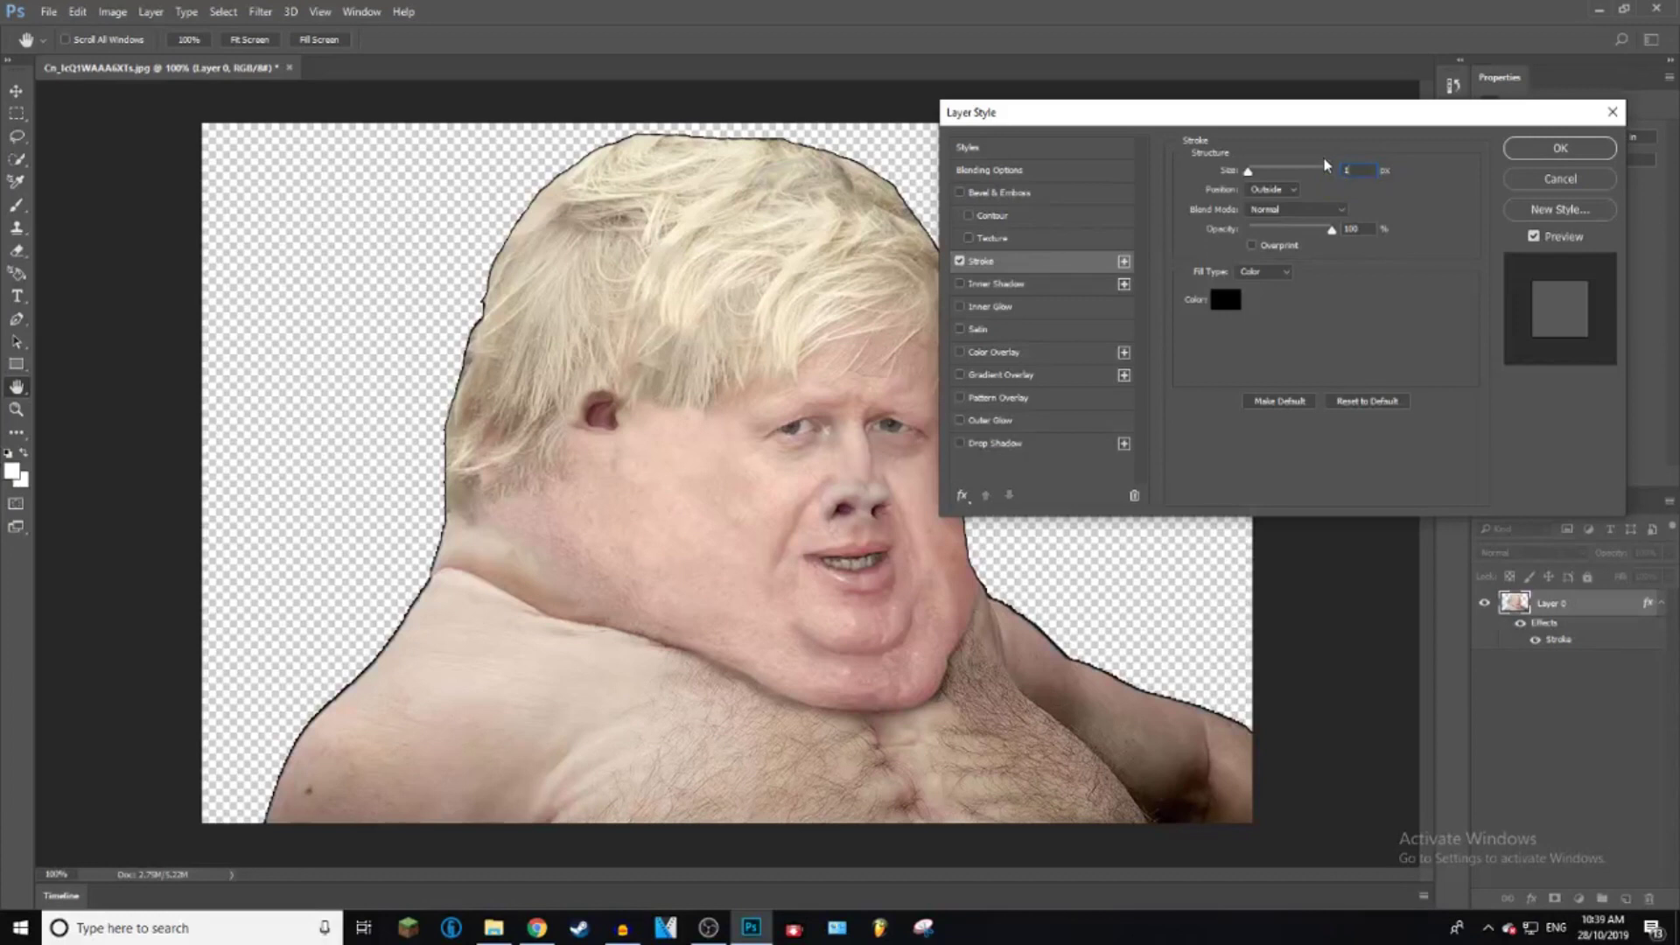
pyautogui.write('0')
# Try Inside, Center and Outside stroke positions, leaving it on Outside.
pyautogui.click(1273, 189)
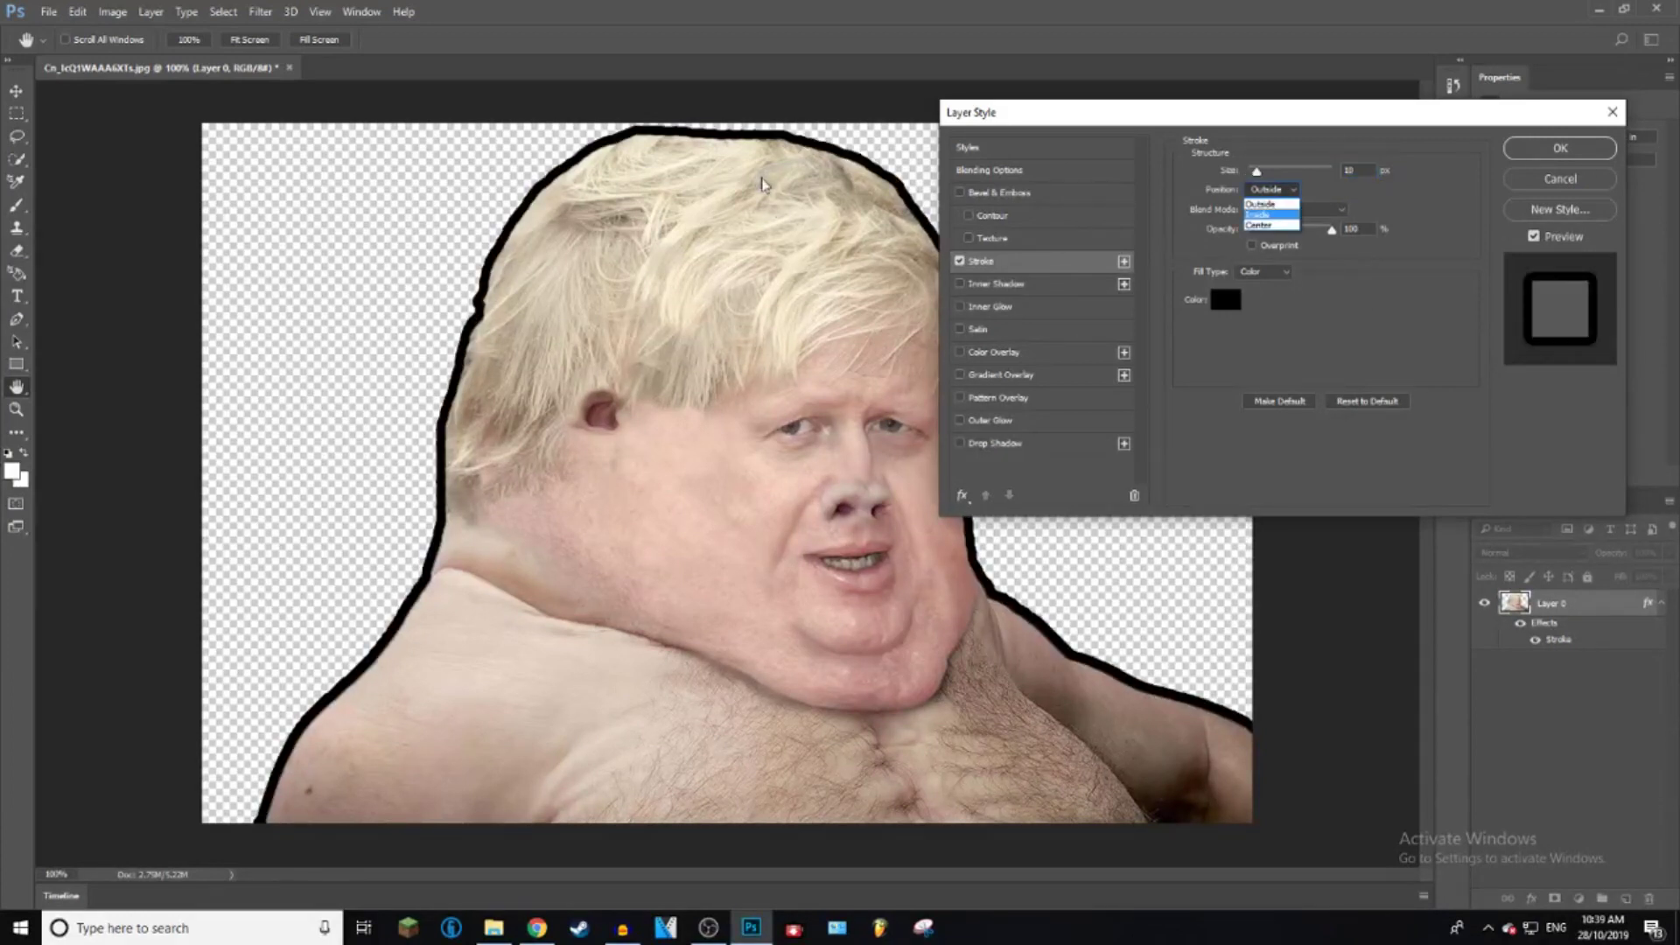
pyautogui.click(1269, 214)
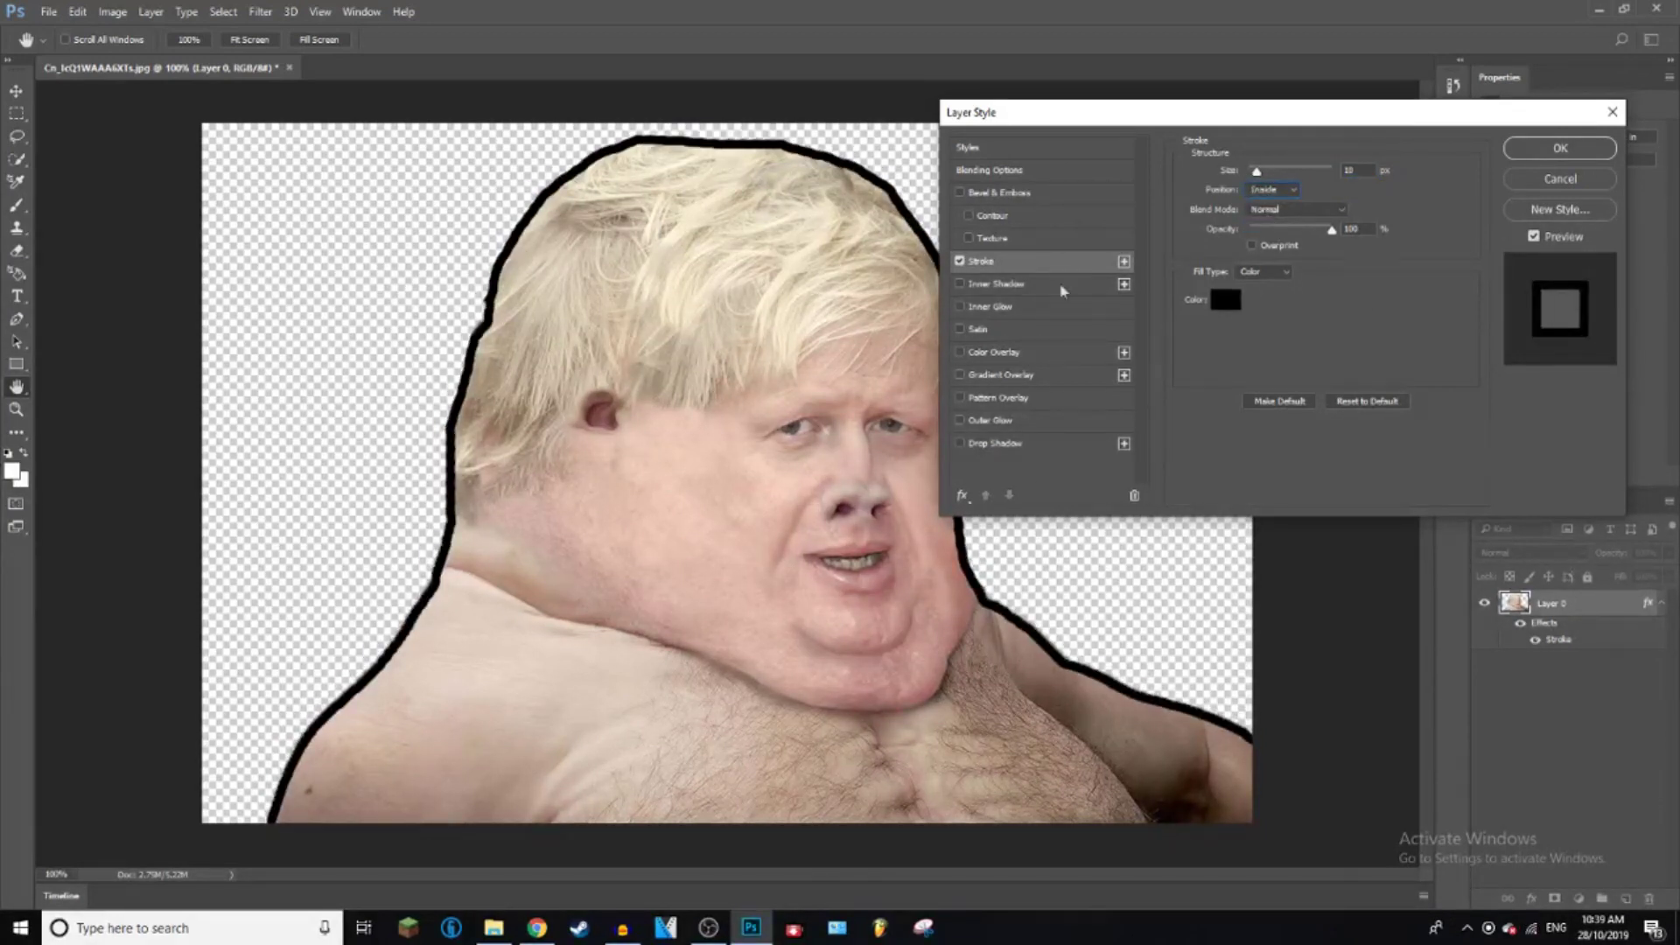
pyautogui.click(1273, 189)
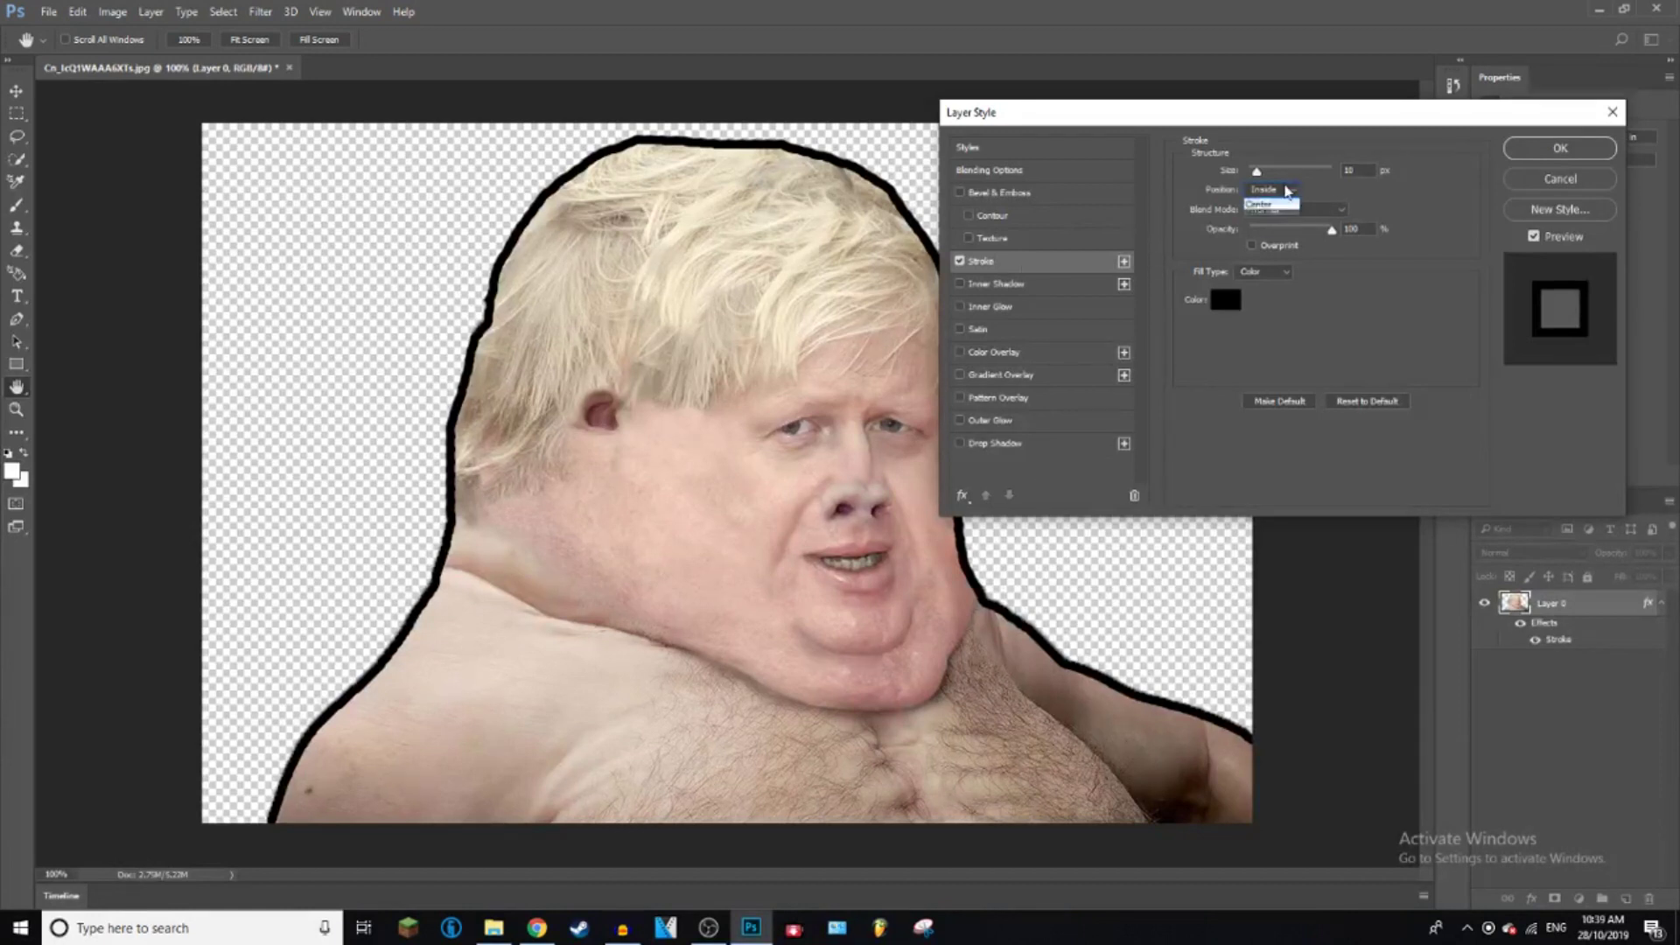
pyautogui.click(1270, 200)
pyautogui.click(1271, 190)
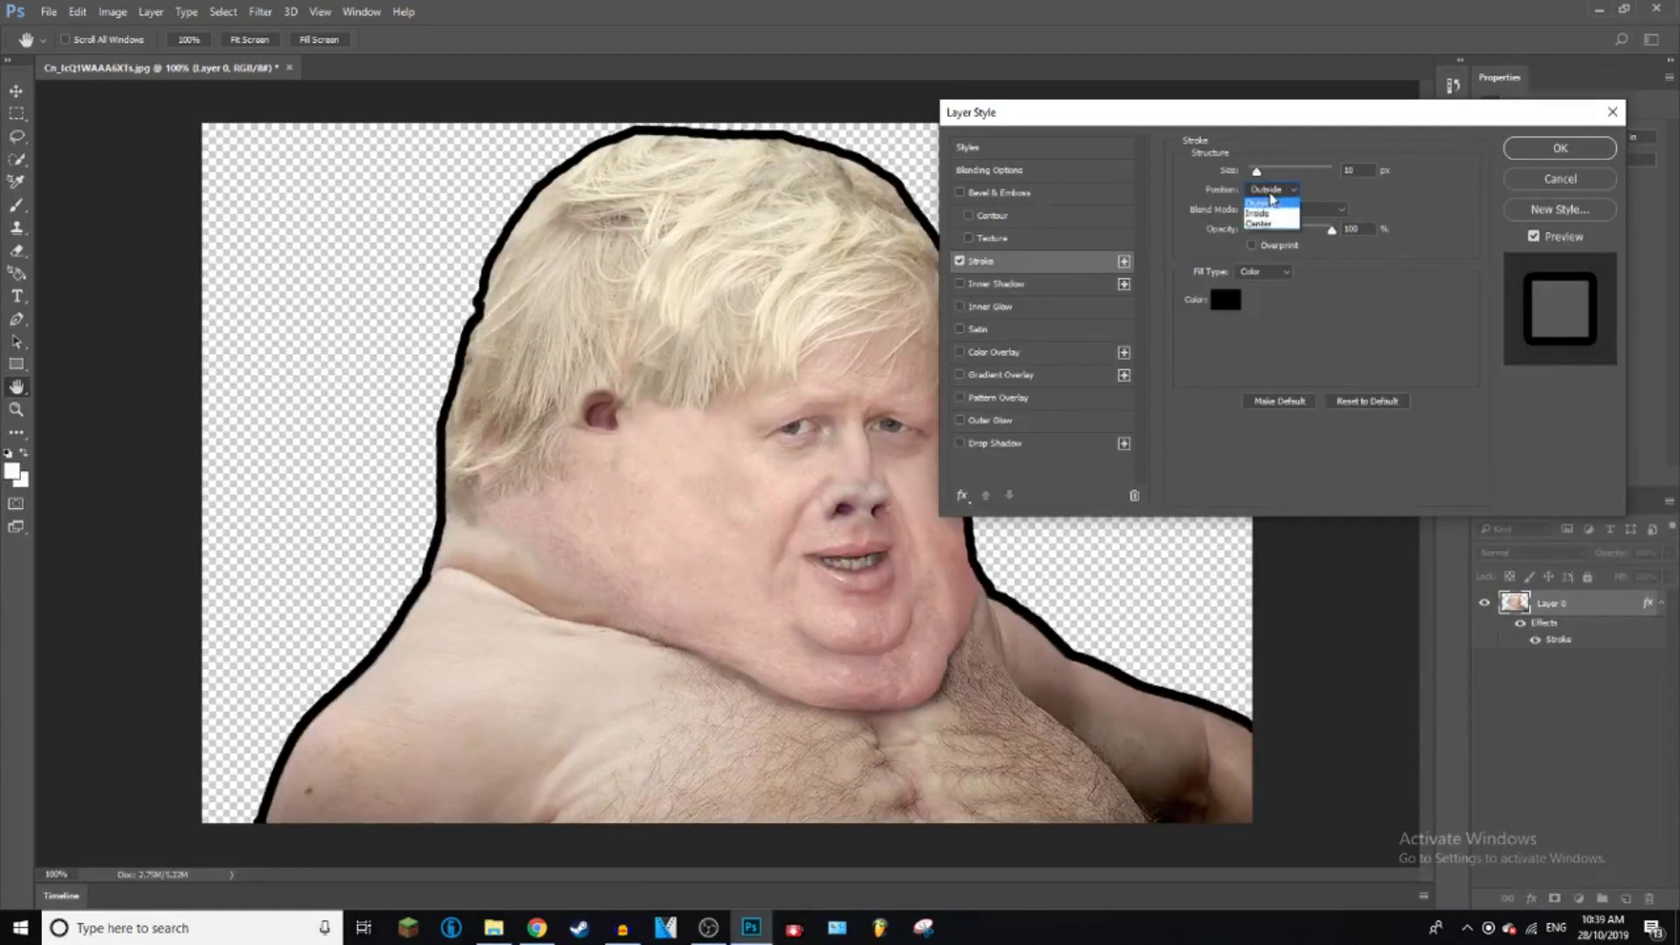
pyautogui.click(1273, 229)
pyautogui.scroll(2, 1268, 191)
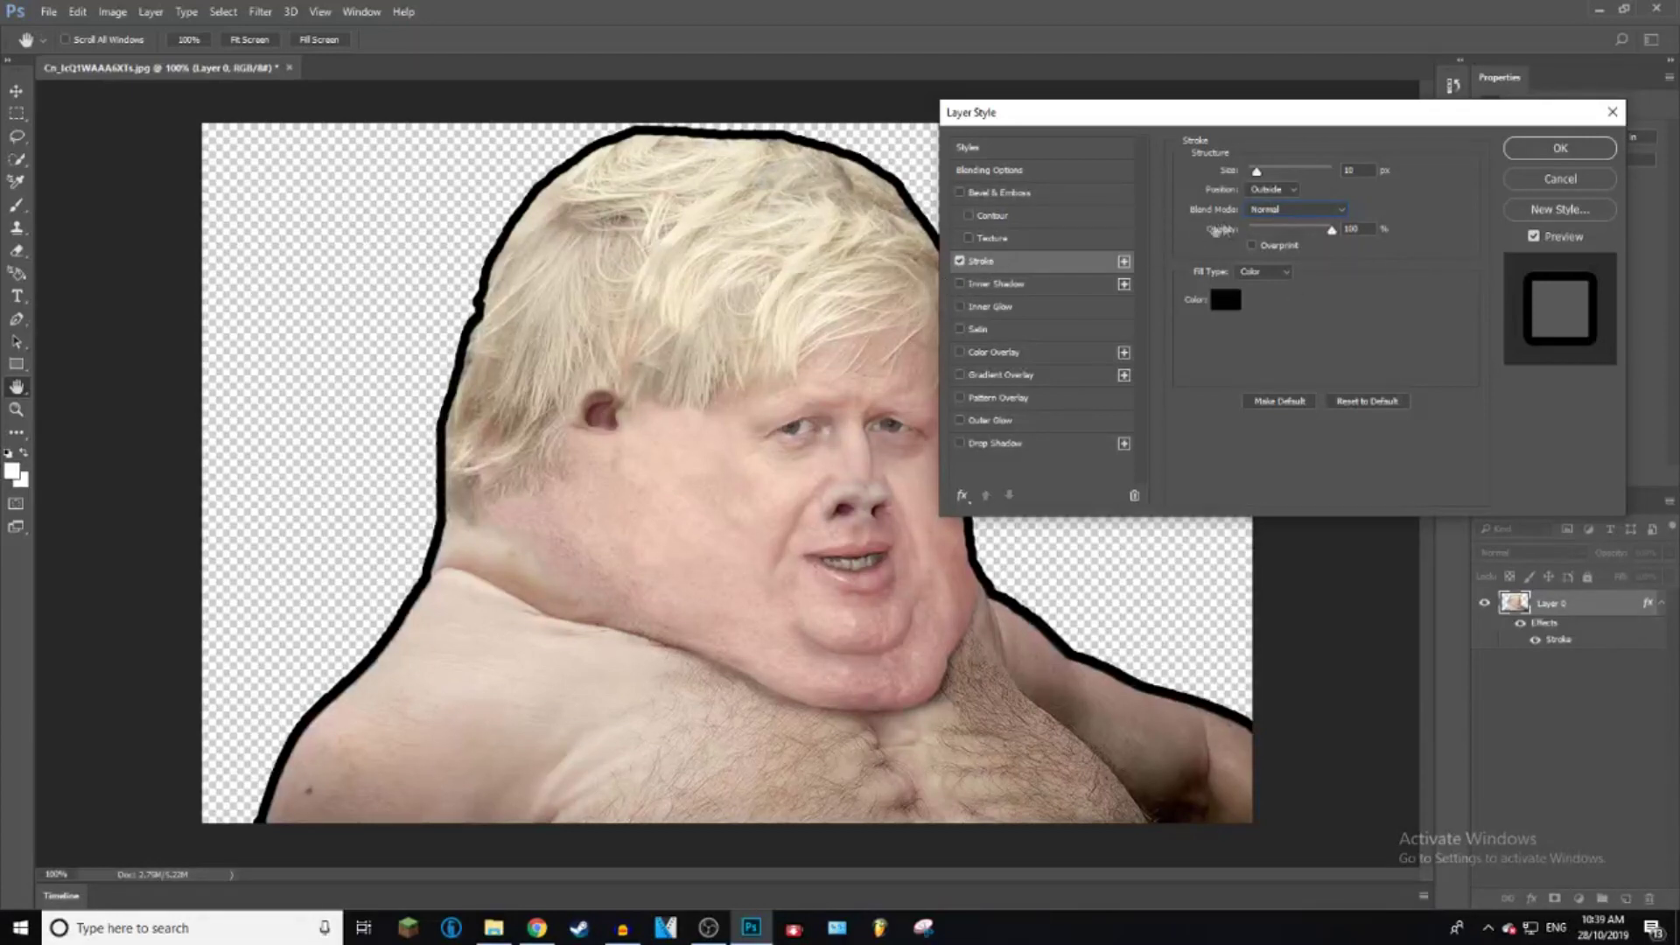
# Lower the stroke opacity and change the stroke colour from ff0000 to magenta.
pyautogui.moveTo(1301, 238)
pyautogui.mouseDown()
pyautogui.moveTo(1264, 229)
pyautogui.moveTo(1332, 229)
pyautogui.mouseUp()
pyautogui.click(1263, 271)
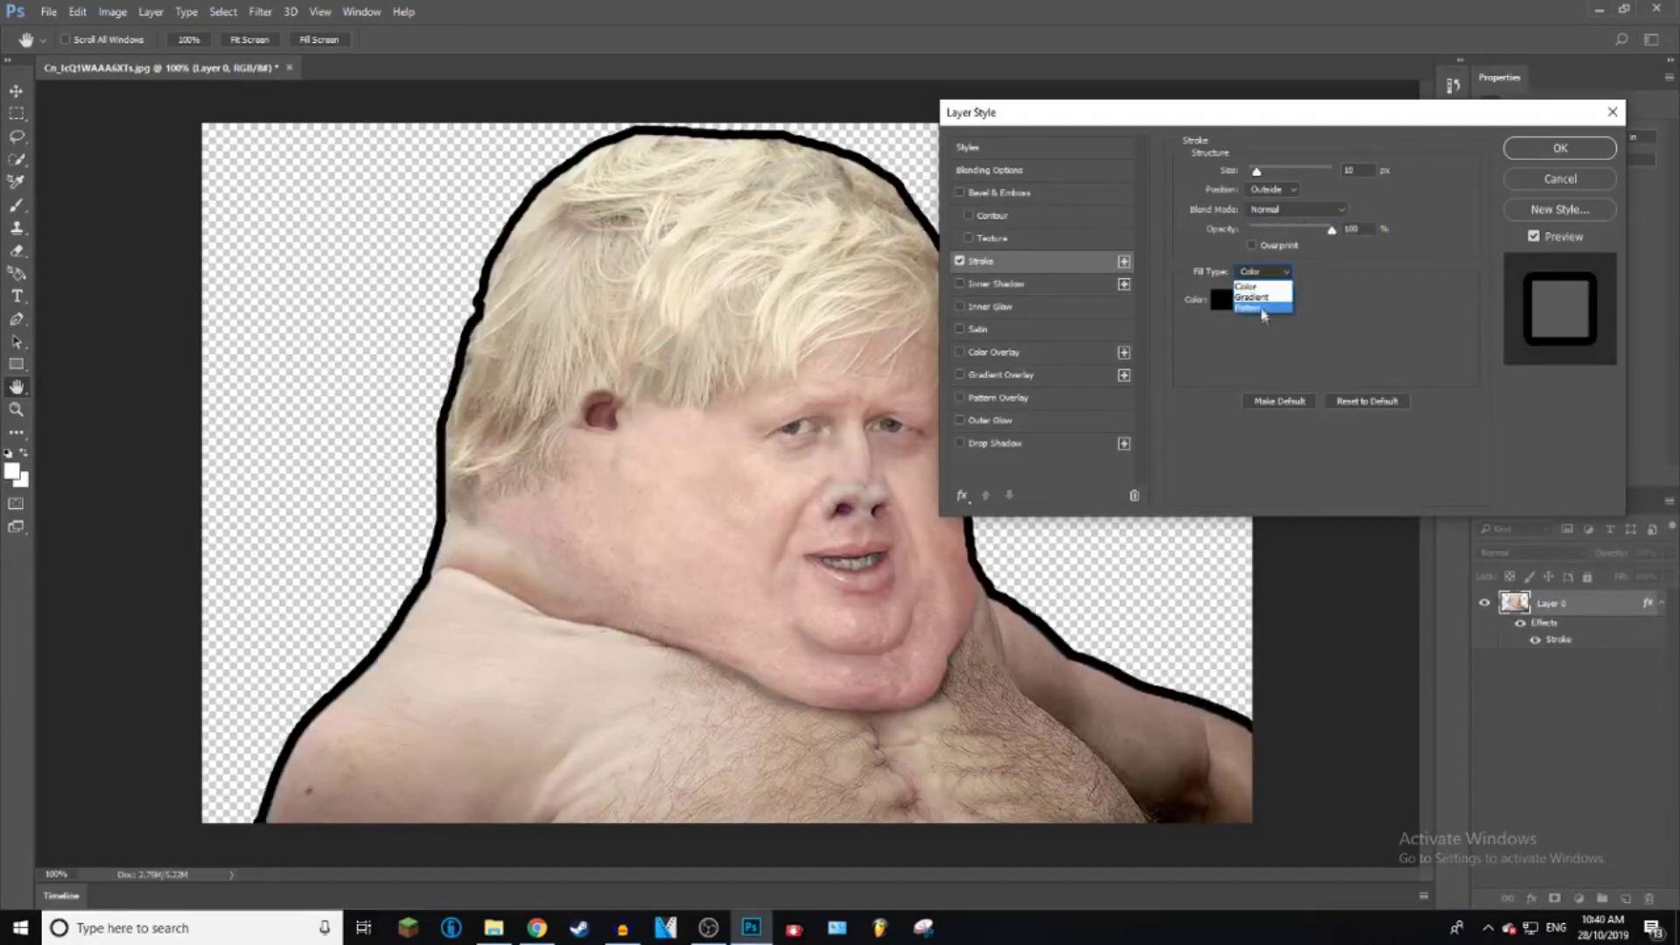
pyautogui.click(1247, 286)
pyautogui.click(1221, 299)
pyautogui.write('ff0000')
pyautogui.moveTo(1255, 591)
pyautogui.mouseDown()
pyautogui.moveTo(1255, 606)
pyautogui.moveTo(1256, 579)
pyautogui.mouseUp()
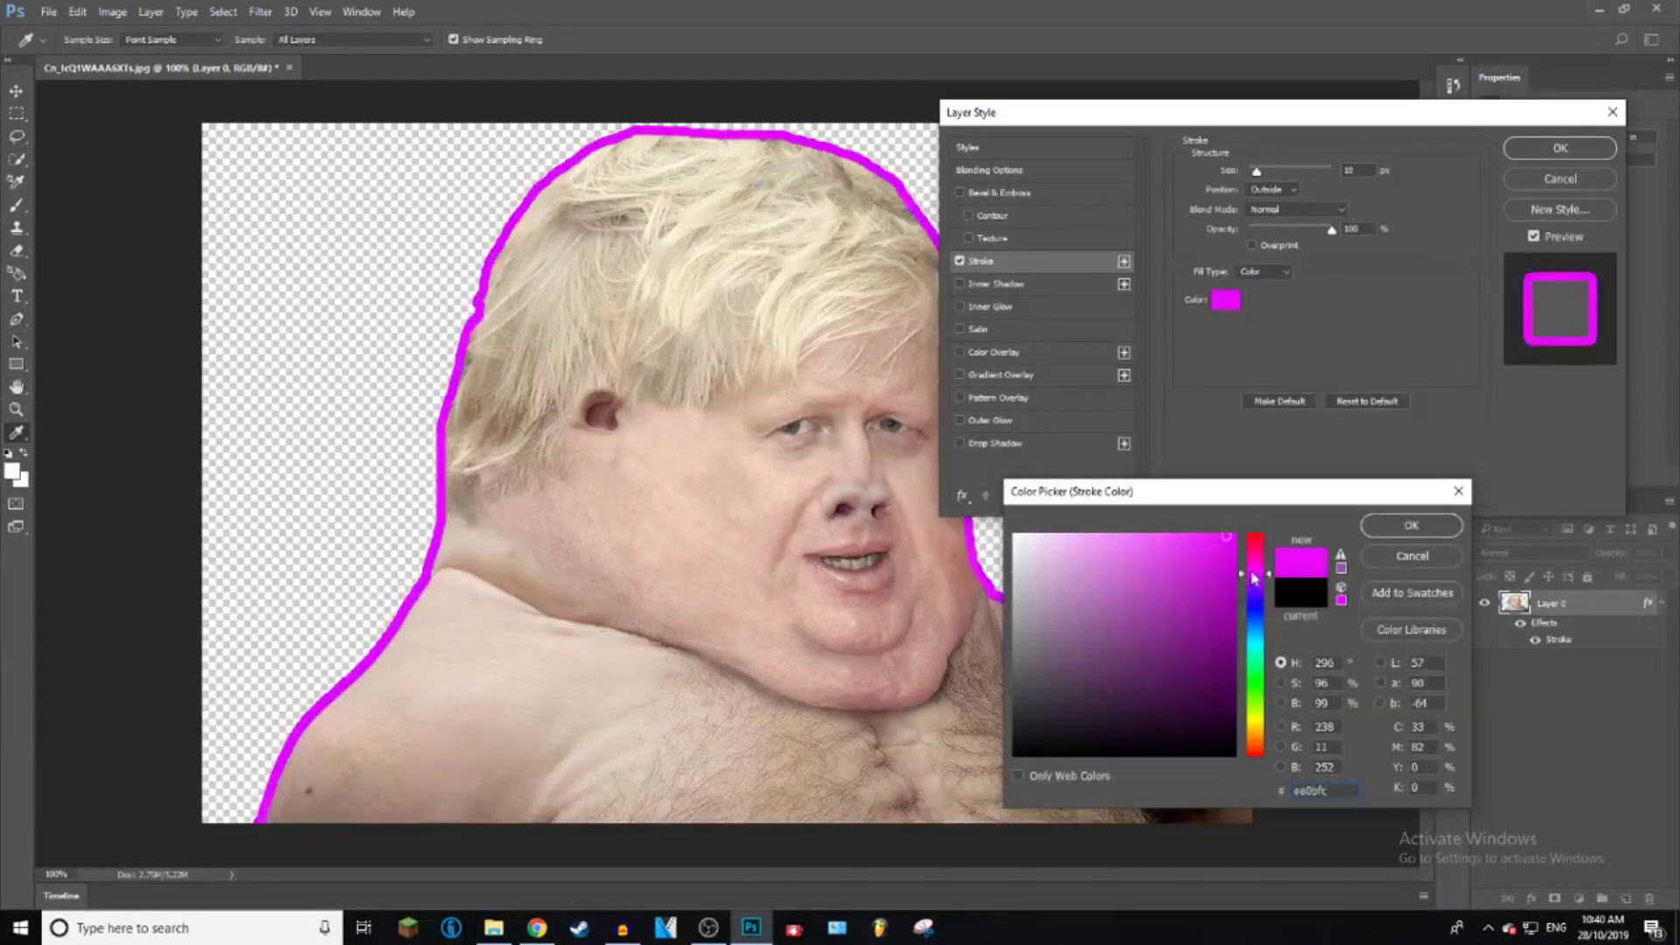
pyautogui.click(1410, 525)
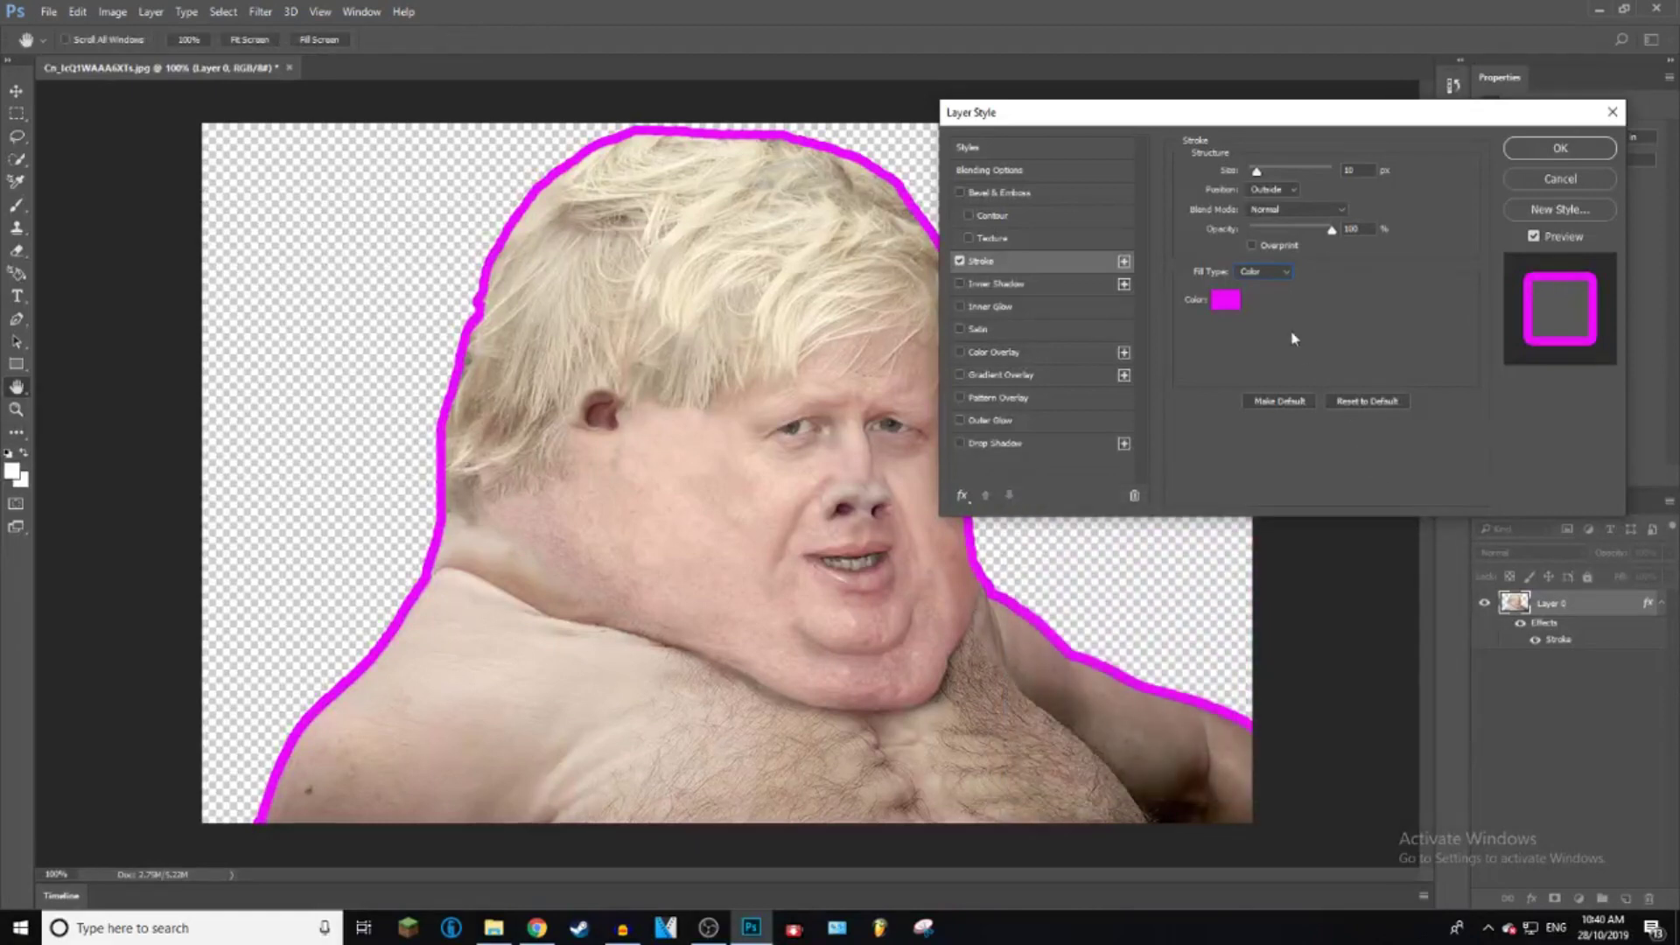
# Switch the stroke fill to Gradient using the Spectrum rainbow preset.
pyautogui.click(1257, 297)
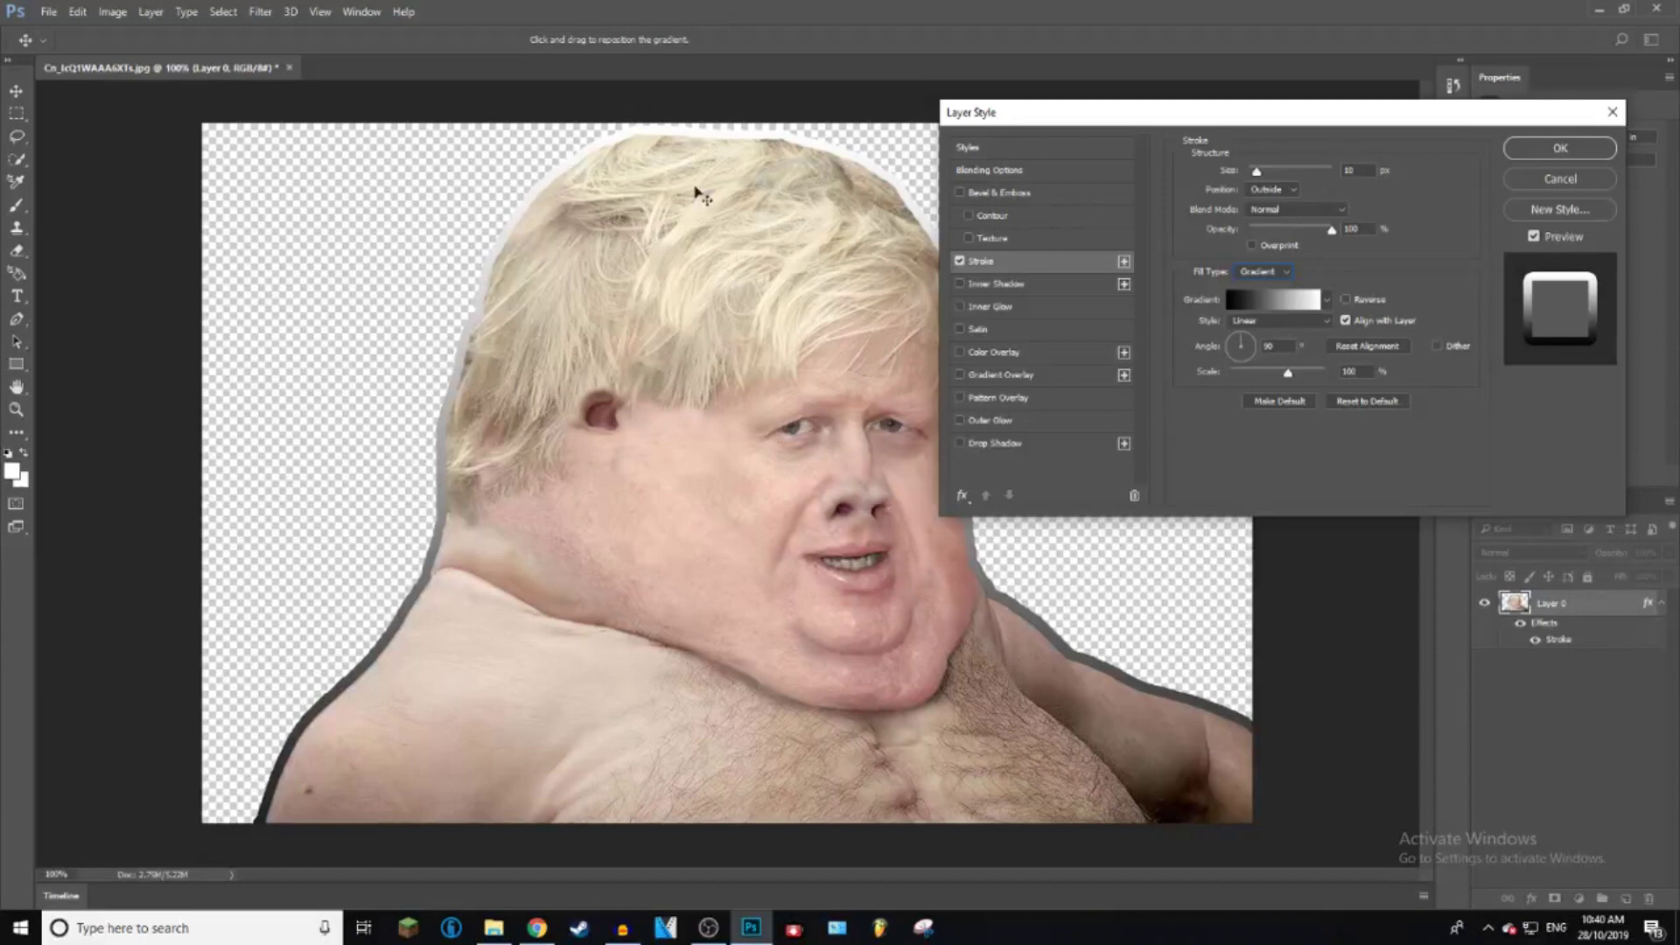
pyautogui.click(1273, 299)
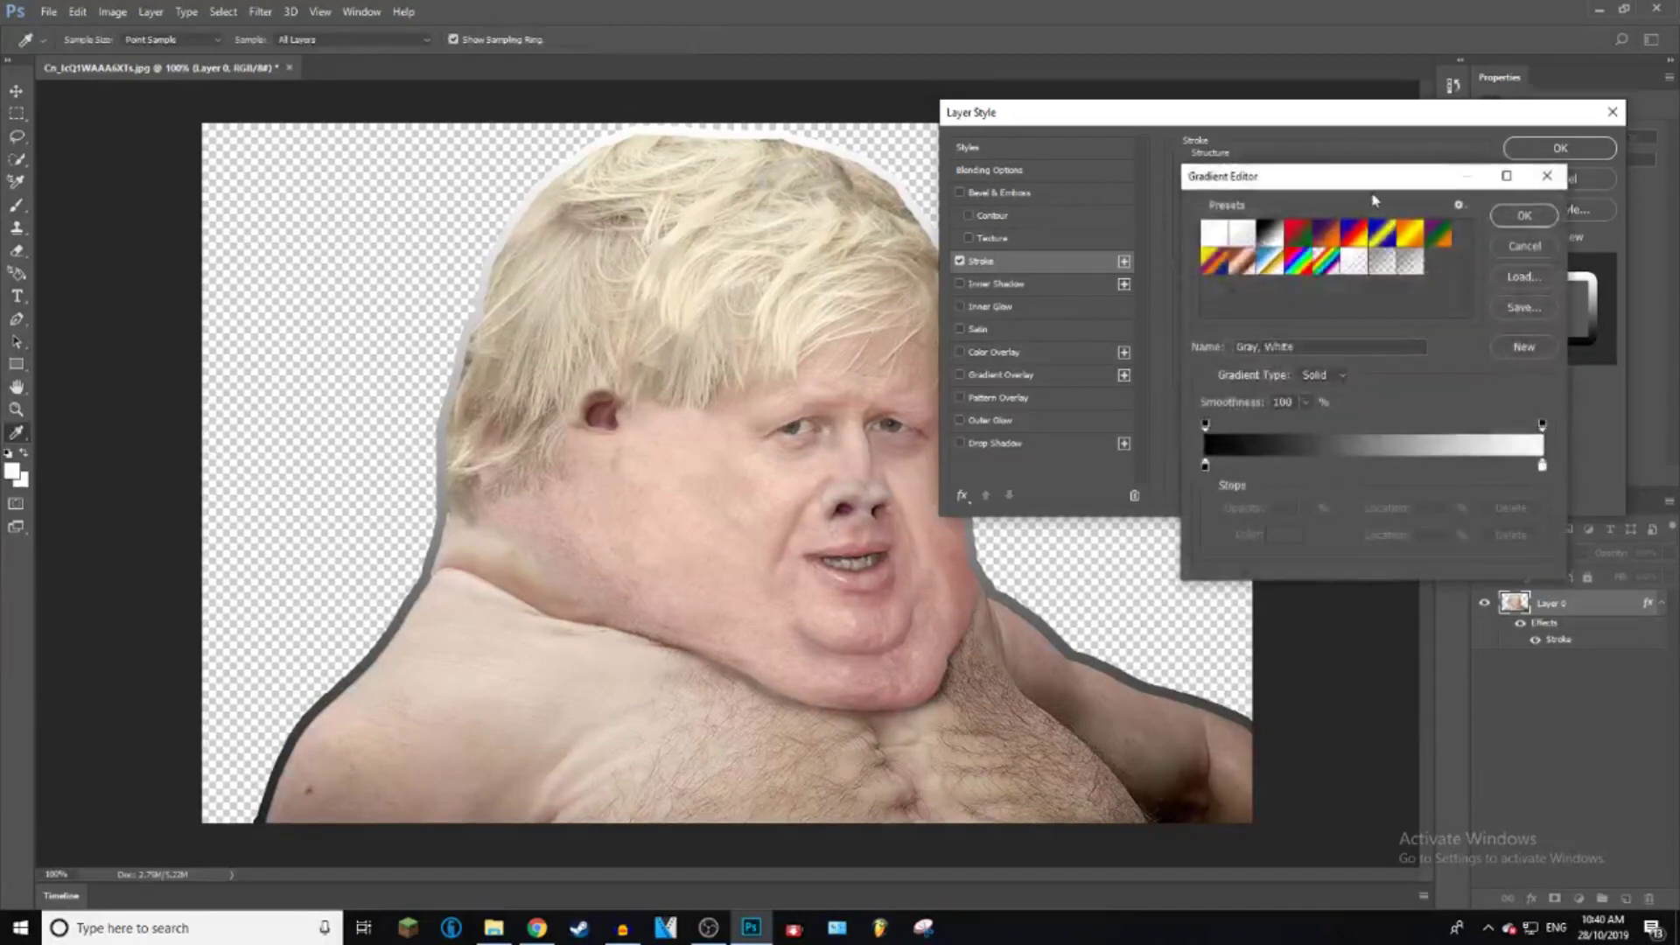
pyautogui.click(1330, 263)
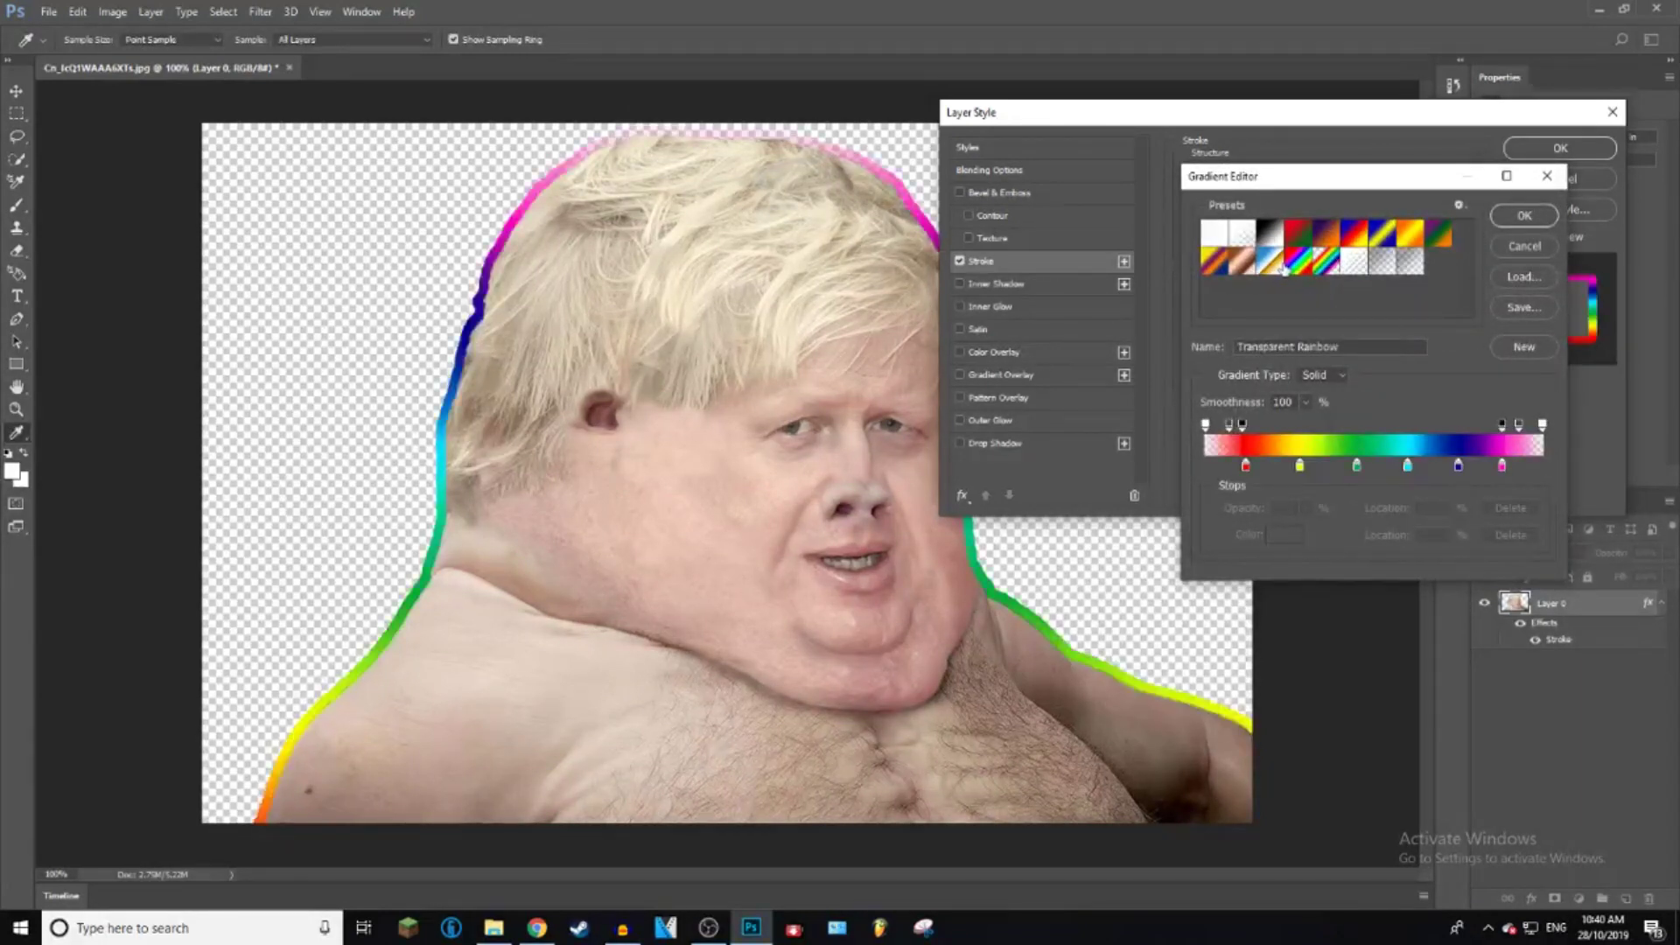
pyautogui.click(1282, 267)
pyautogui.click(1299, 261)
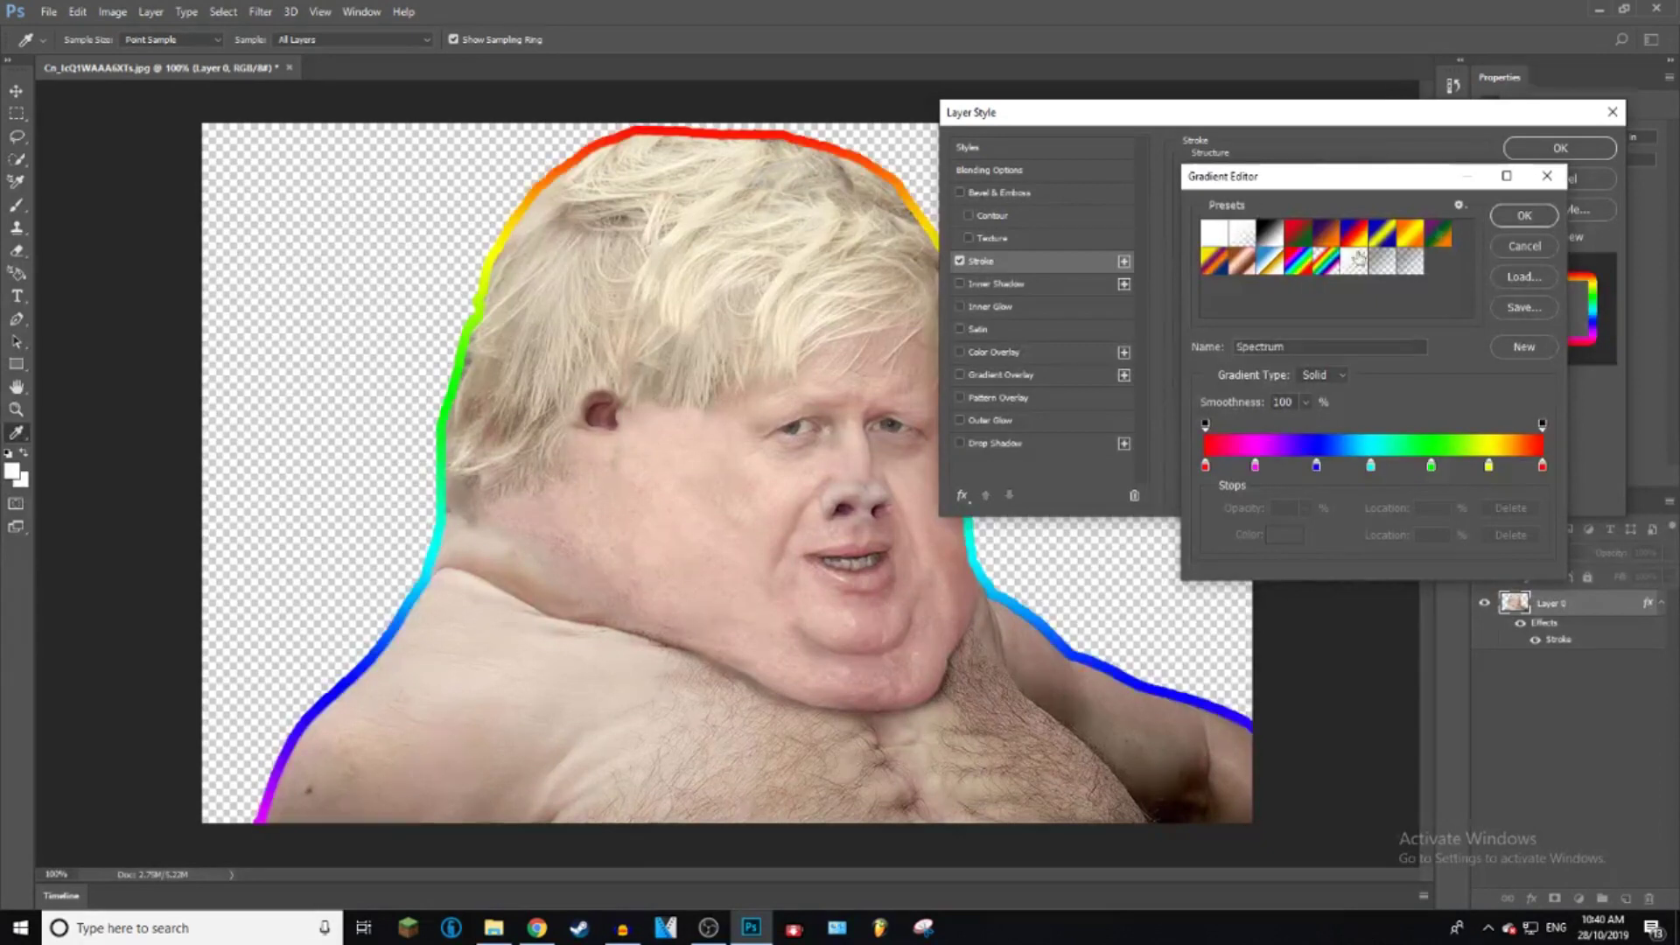
pyautogui.click(1527, 215)
# Make the rainbow stroke semi-transparent and apply the layer style.
pyautogui.moveTo(1332, 229); pyautogui.dragTo(1314, 235)
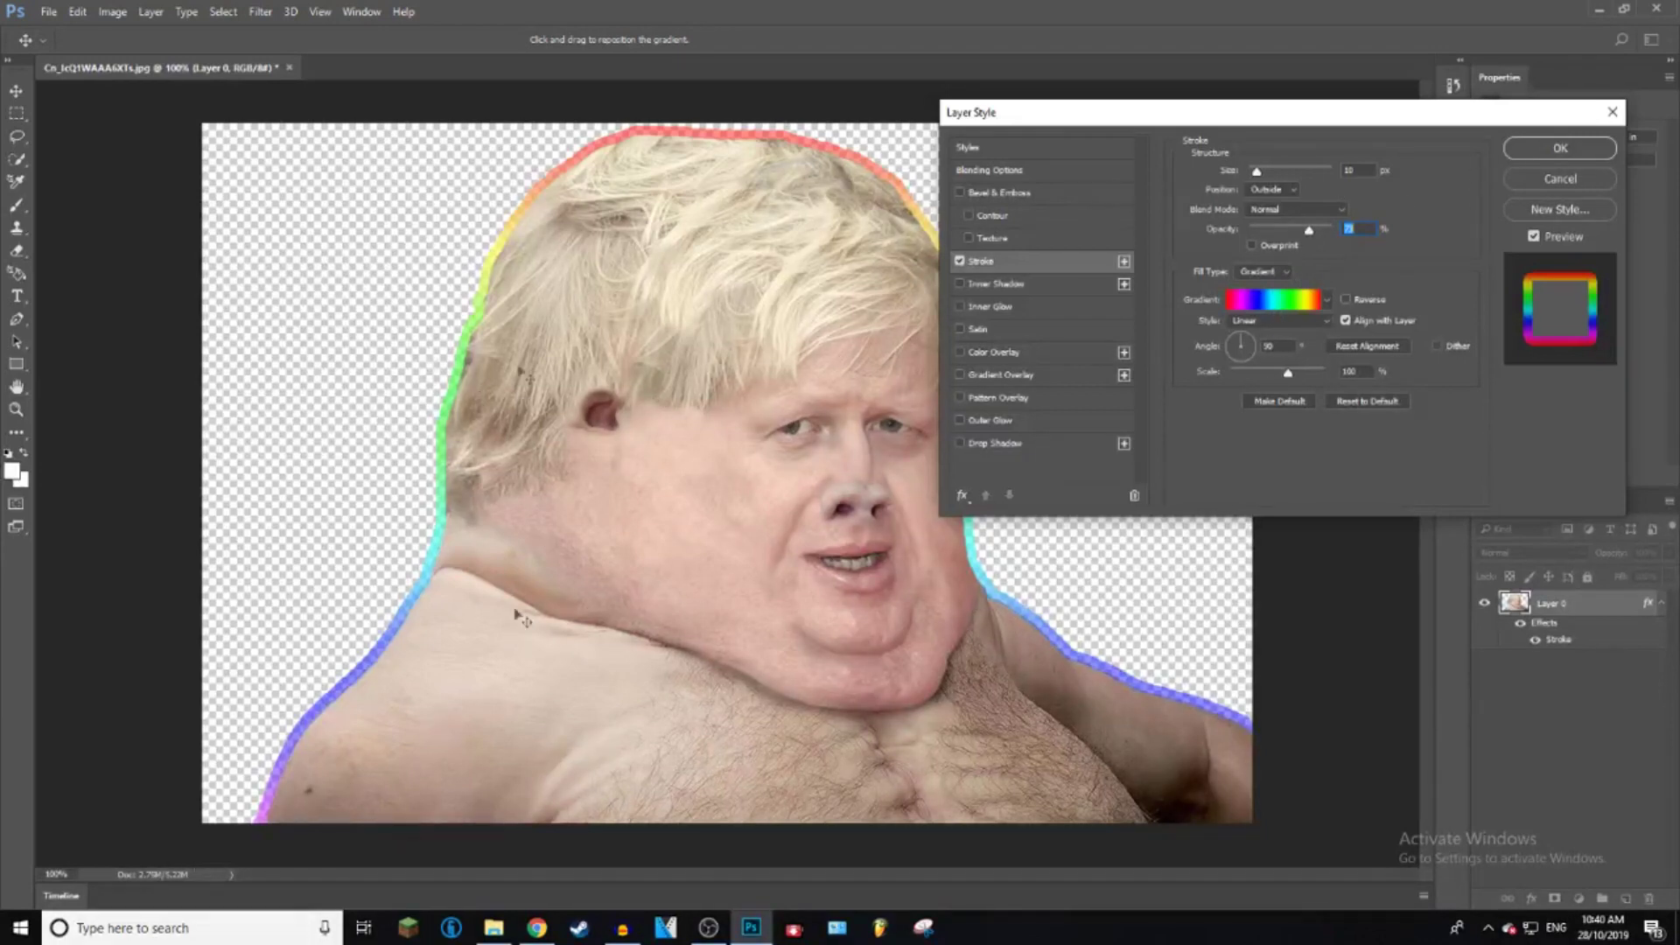
pyautogui.click(1560, 149)
pyautogui.press('e')
pyautogui.press('super+Down')
# Place the original photo file into the document, commit it, and zoom to 100%.
pyautogui.moveTo(280, 284); pyautogui.dragTo(963, 437)
pyautogui.doubleClick(1298, 38)
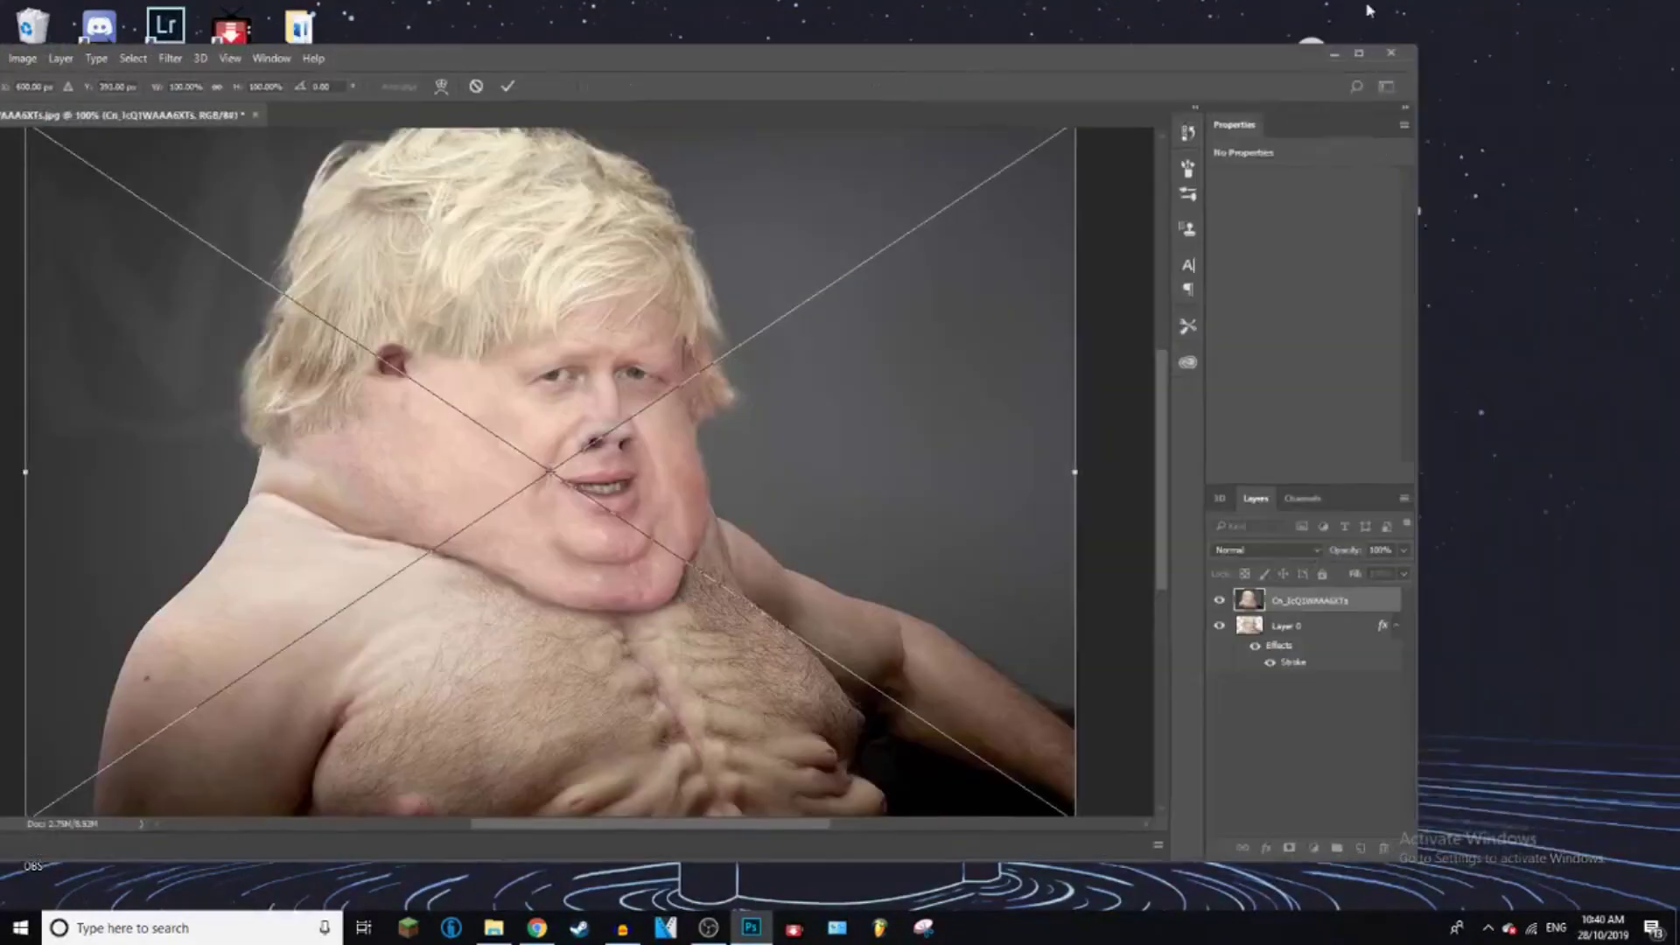
pyautogui.hotkey('ctrl', '-')
pyautogui.click(604, 37)
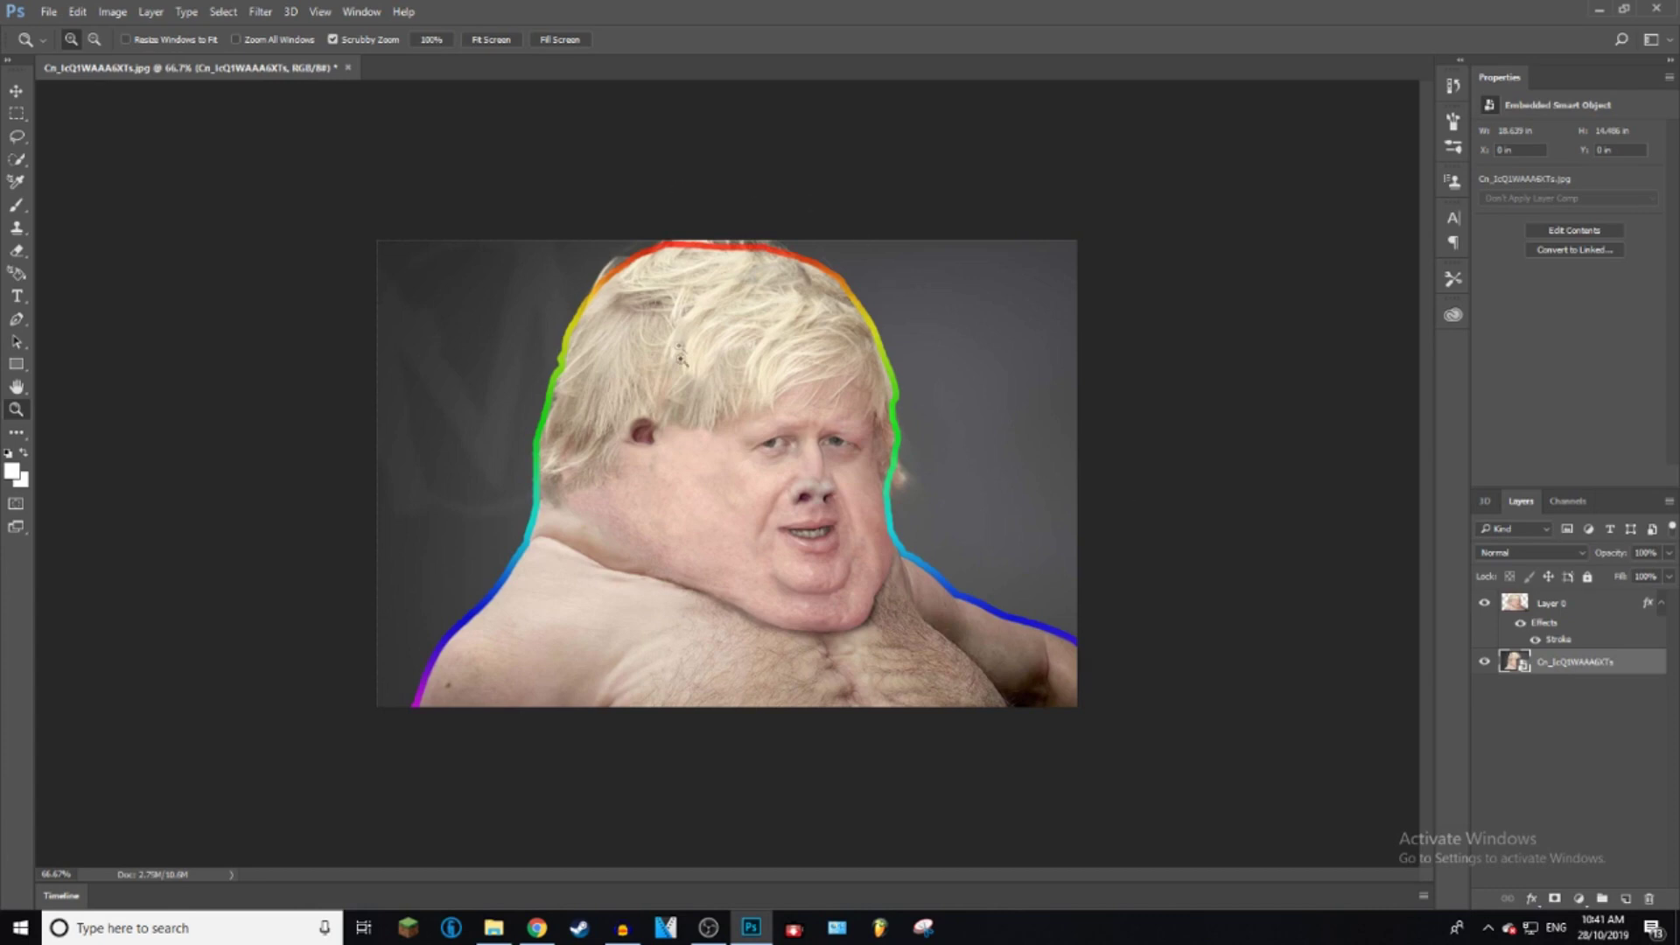
pyautogui.rightClick(701, 395)
pyautogui.click(750, 489)
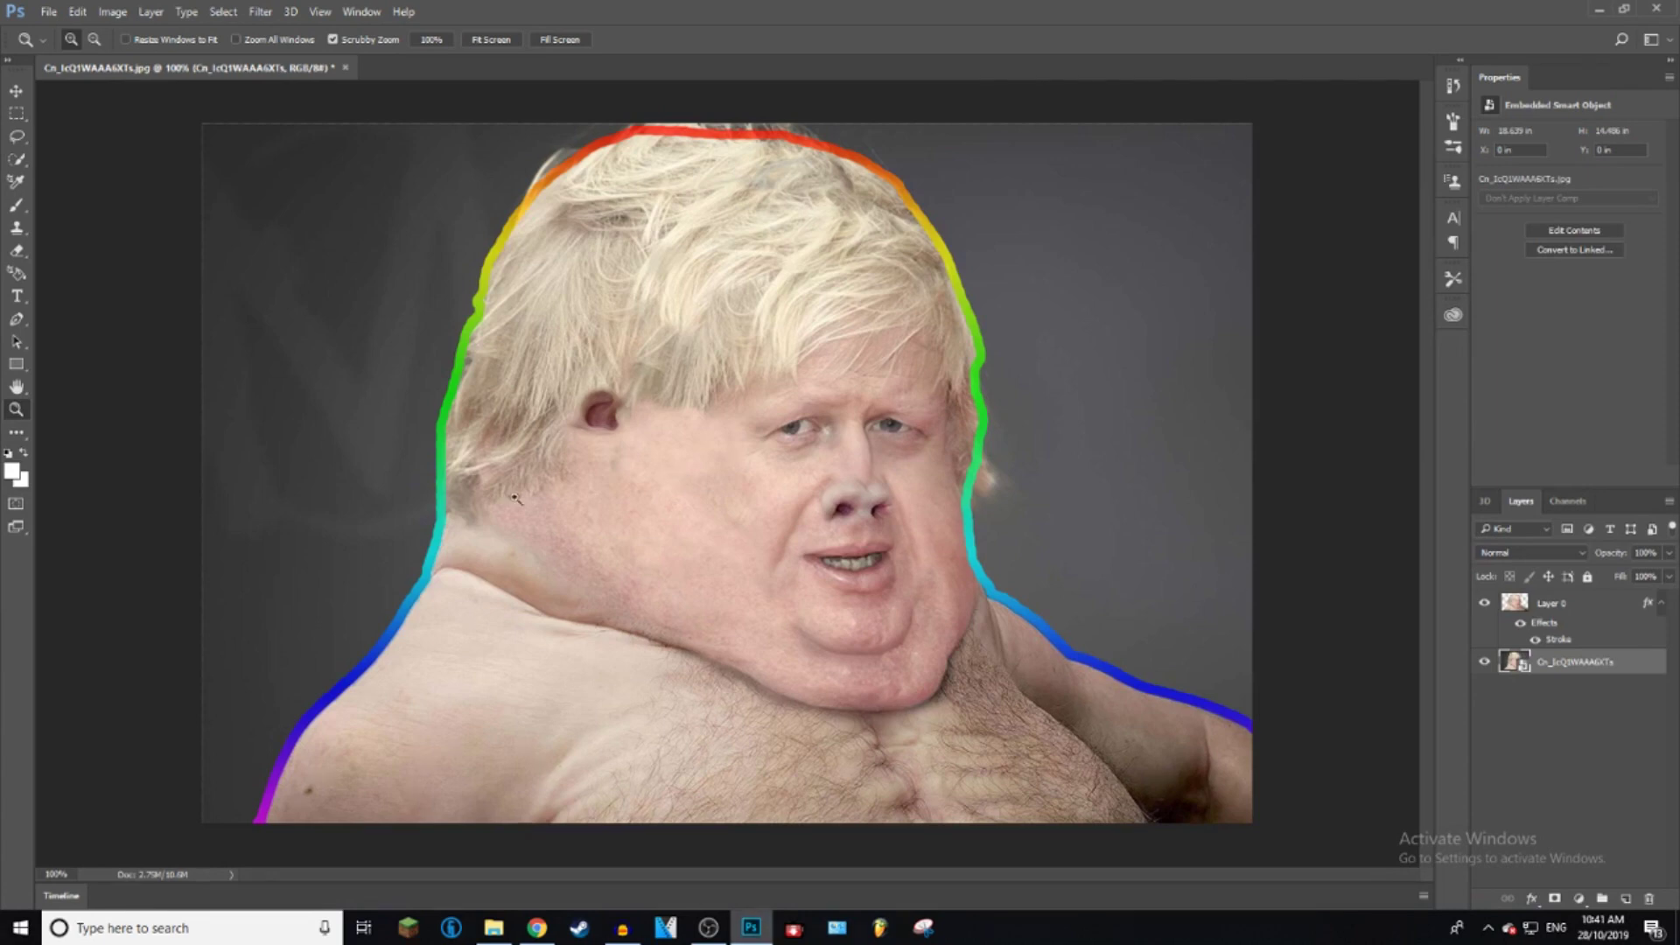
pyautogui.click(14, 91)
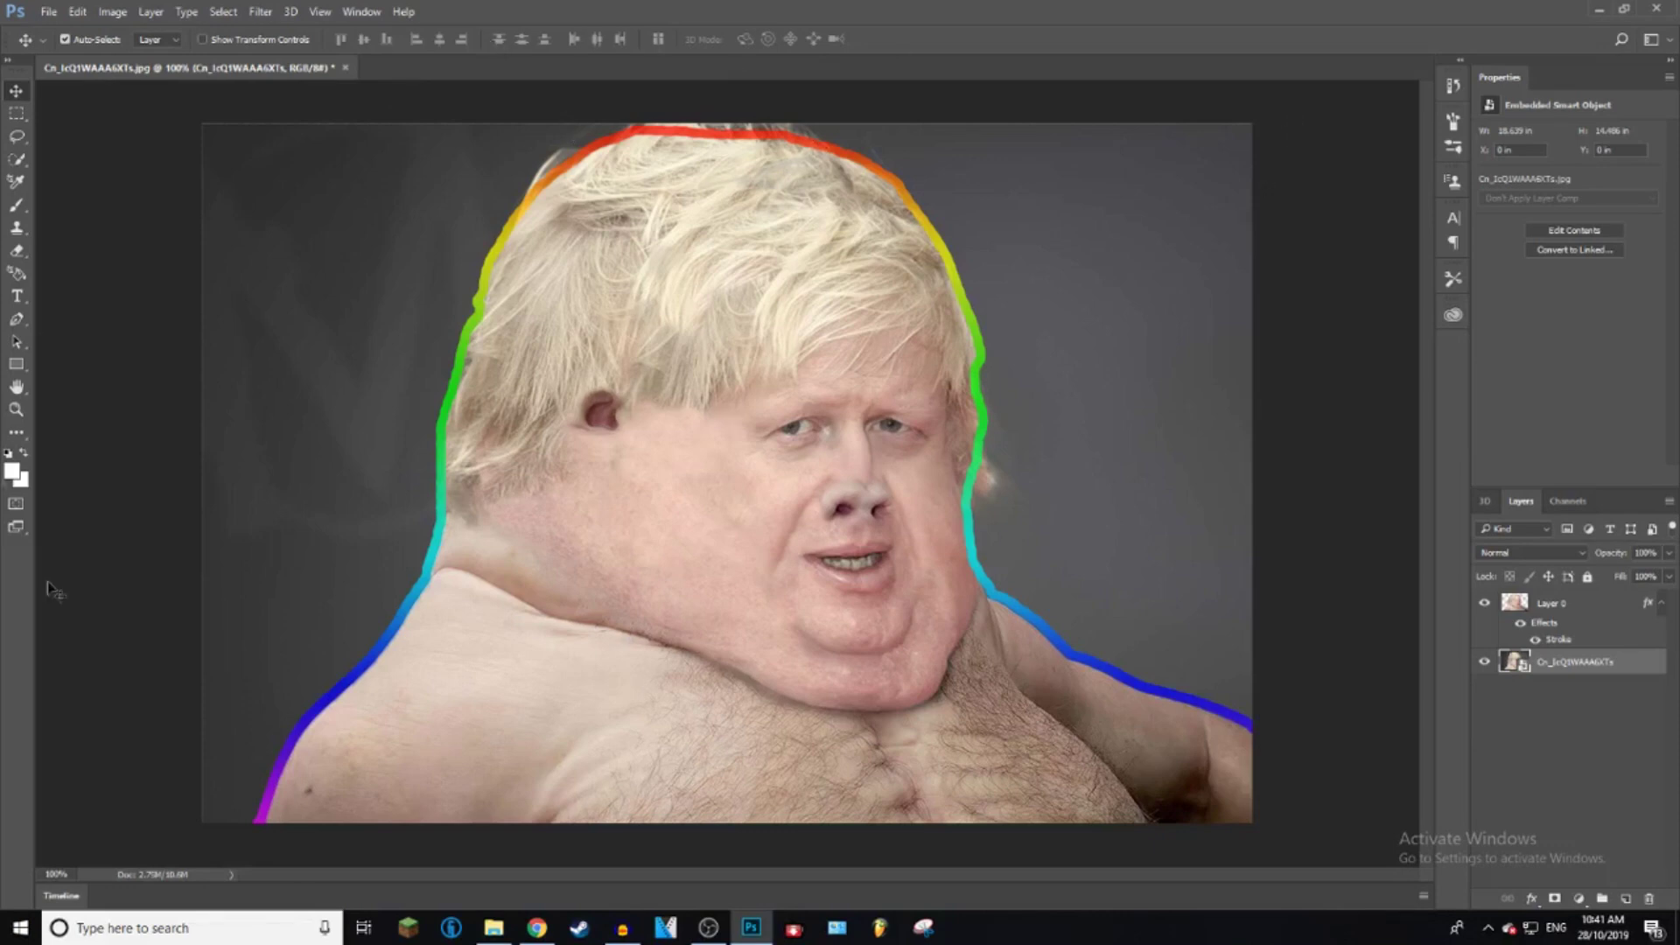
pyautogui.click(48, 12)
pyautogui.click(52, 199)
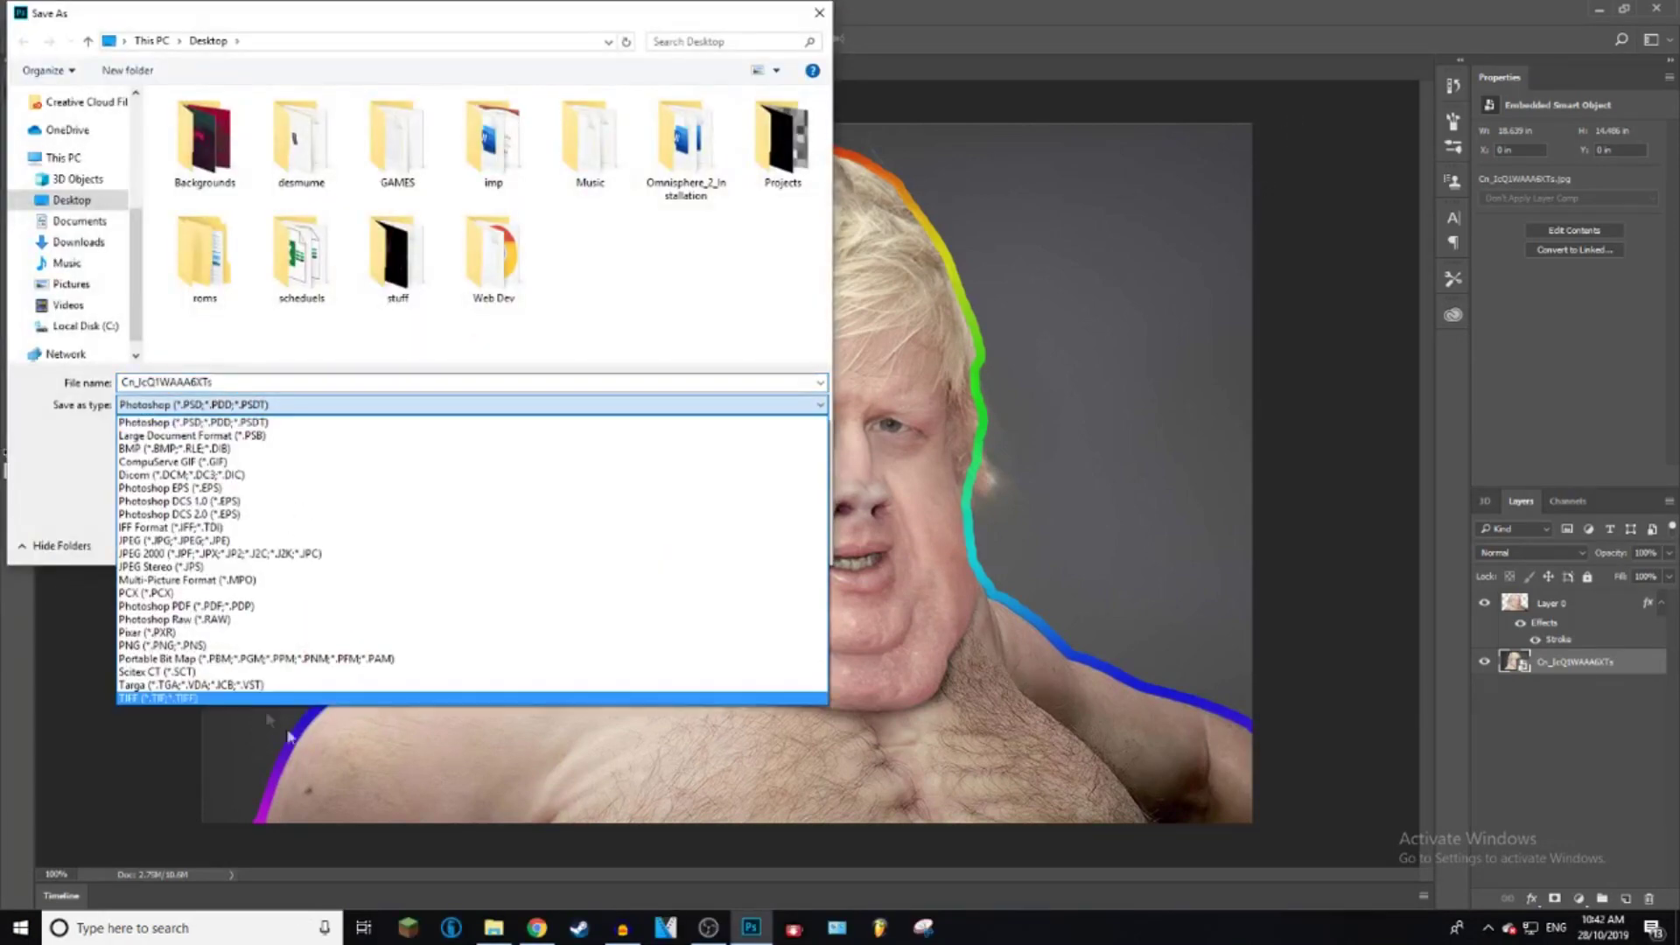
pyautogui.click(200, 646)
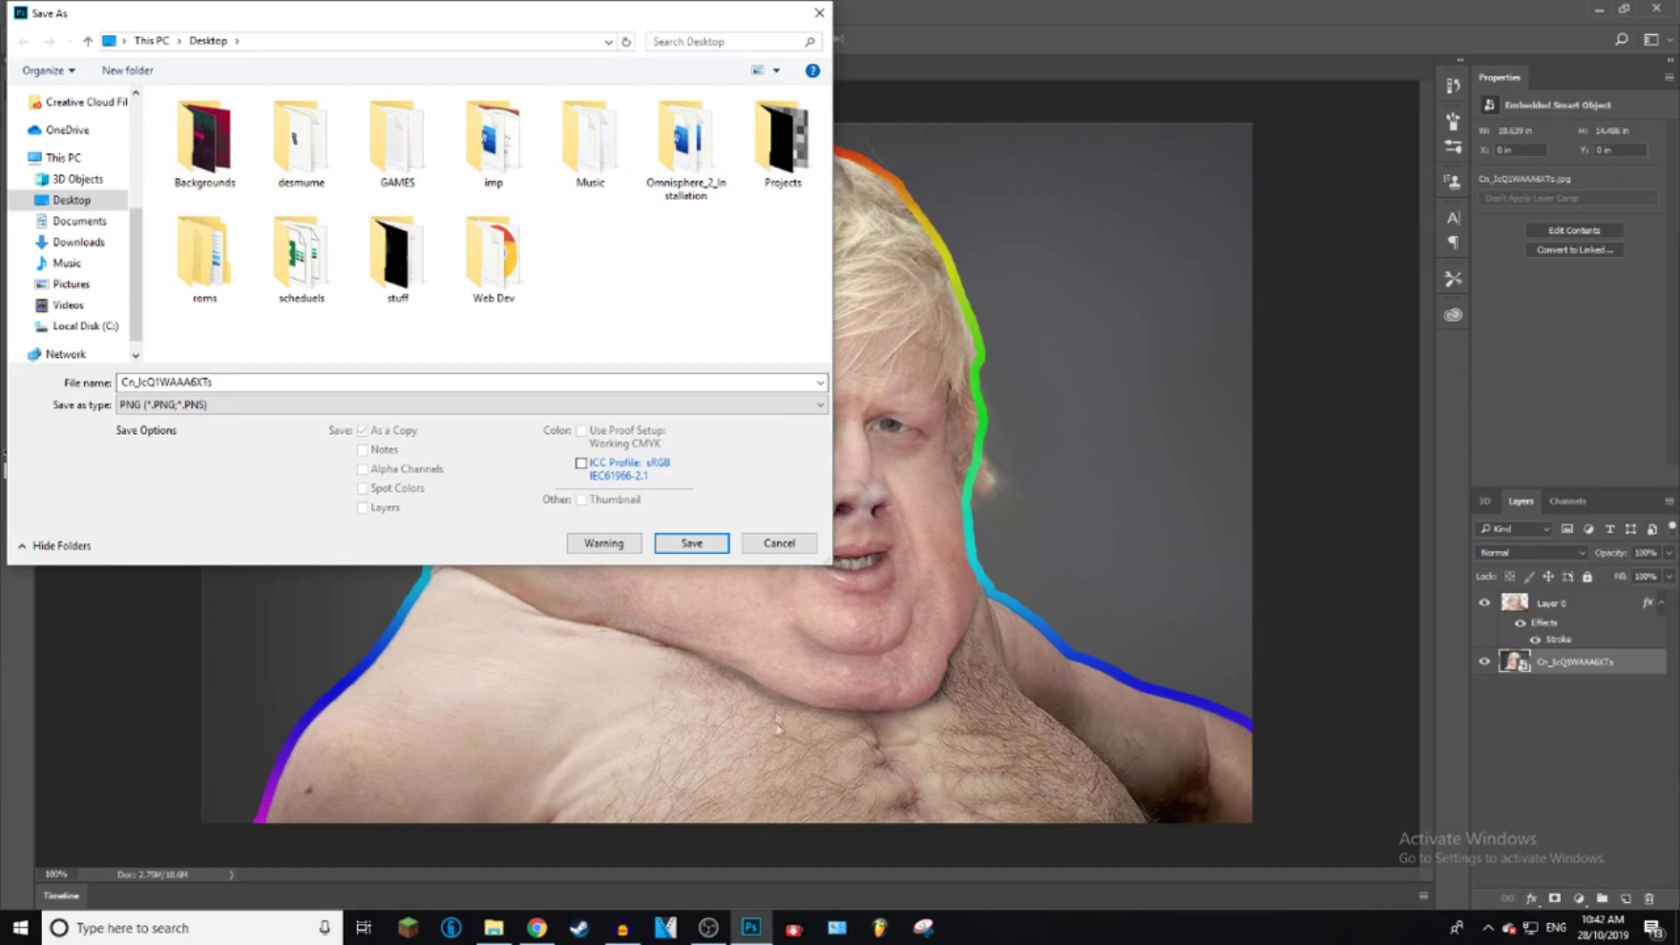
pyautogui.click(820, 13)
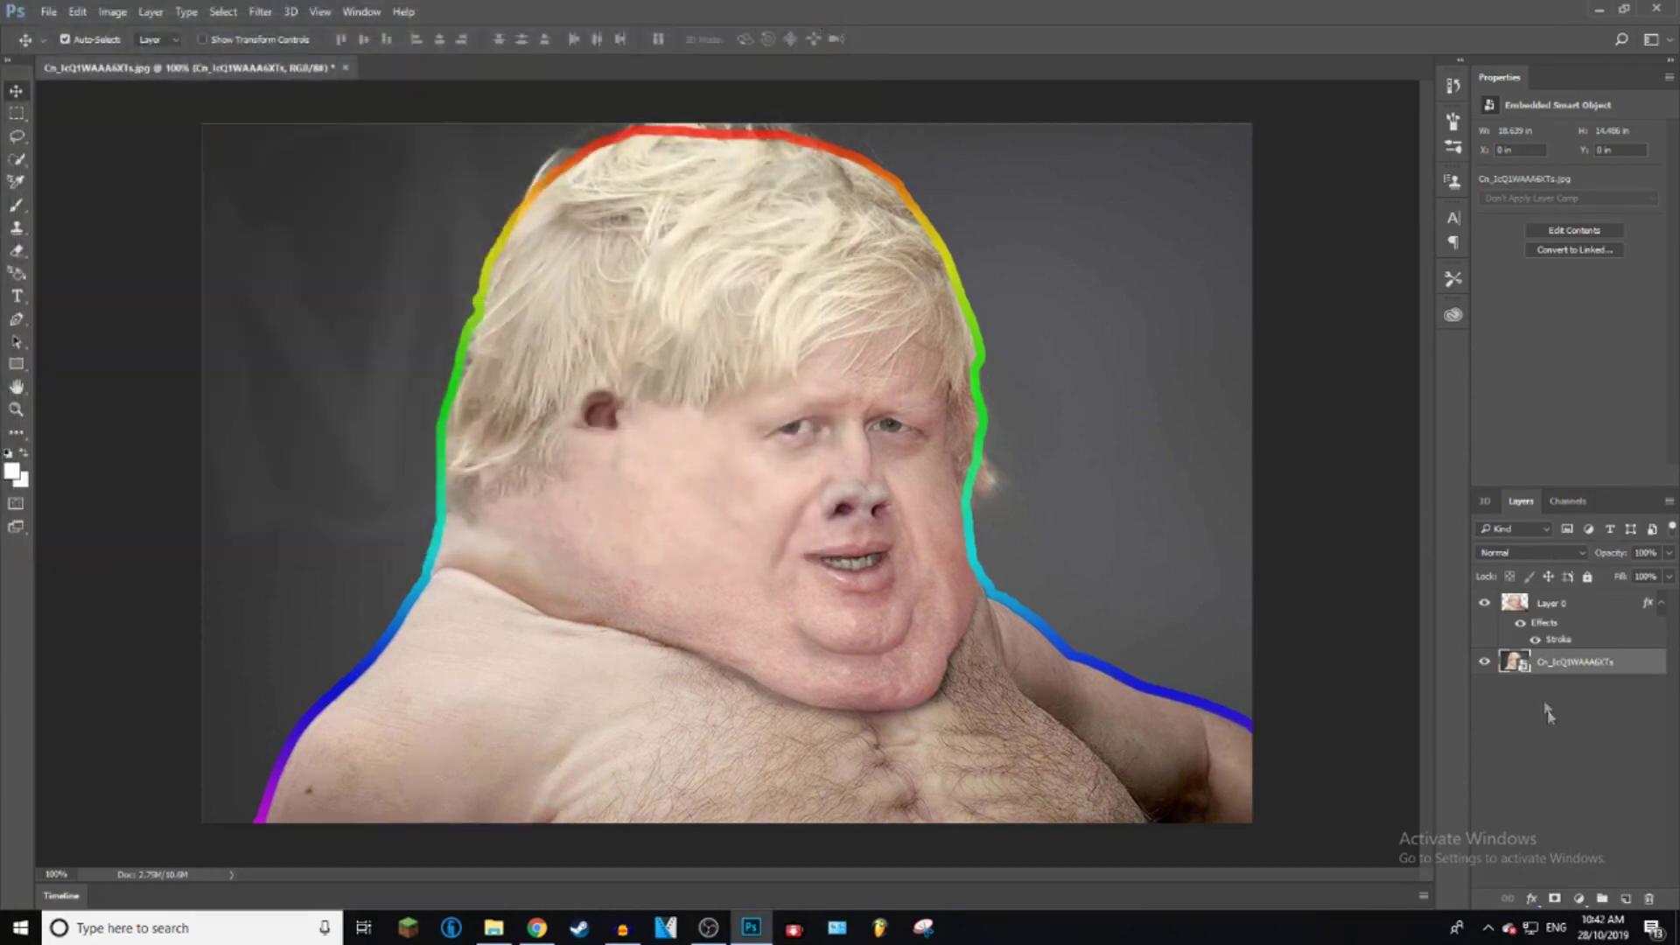
# Hide the grey photo layer, then bring up Save As with its file format list.
pyautogui.click(1488, 662)
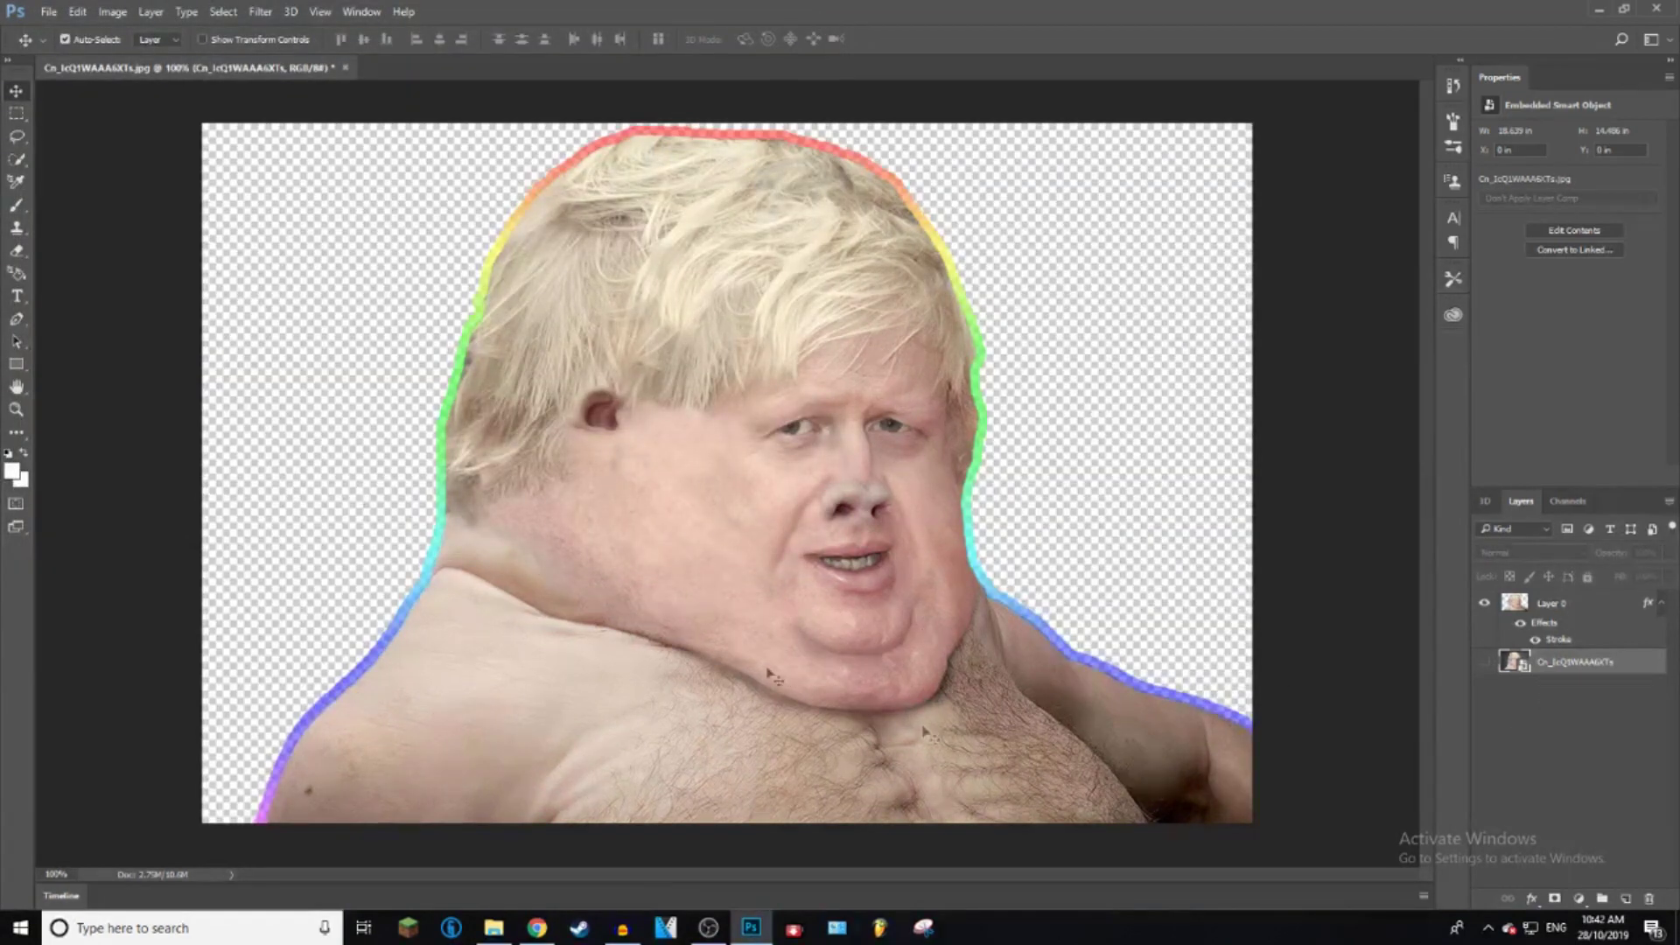
pyautogui.click(65, 13)
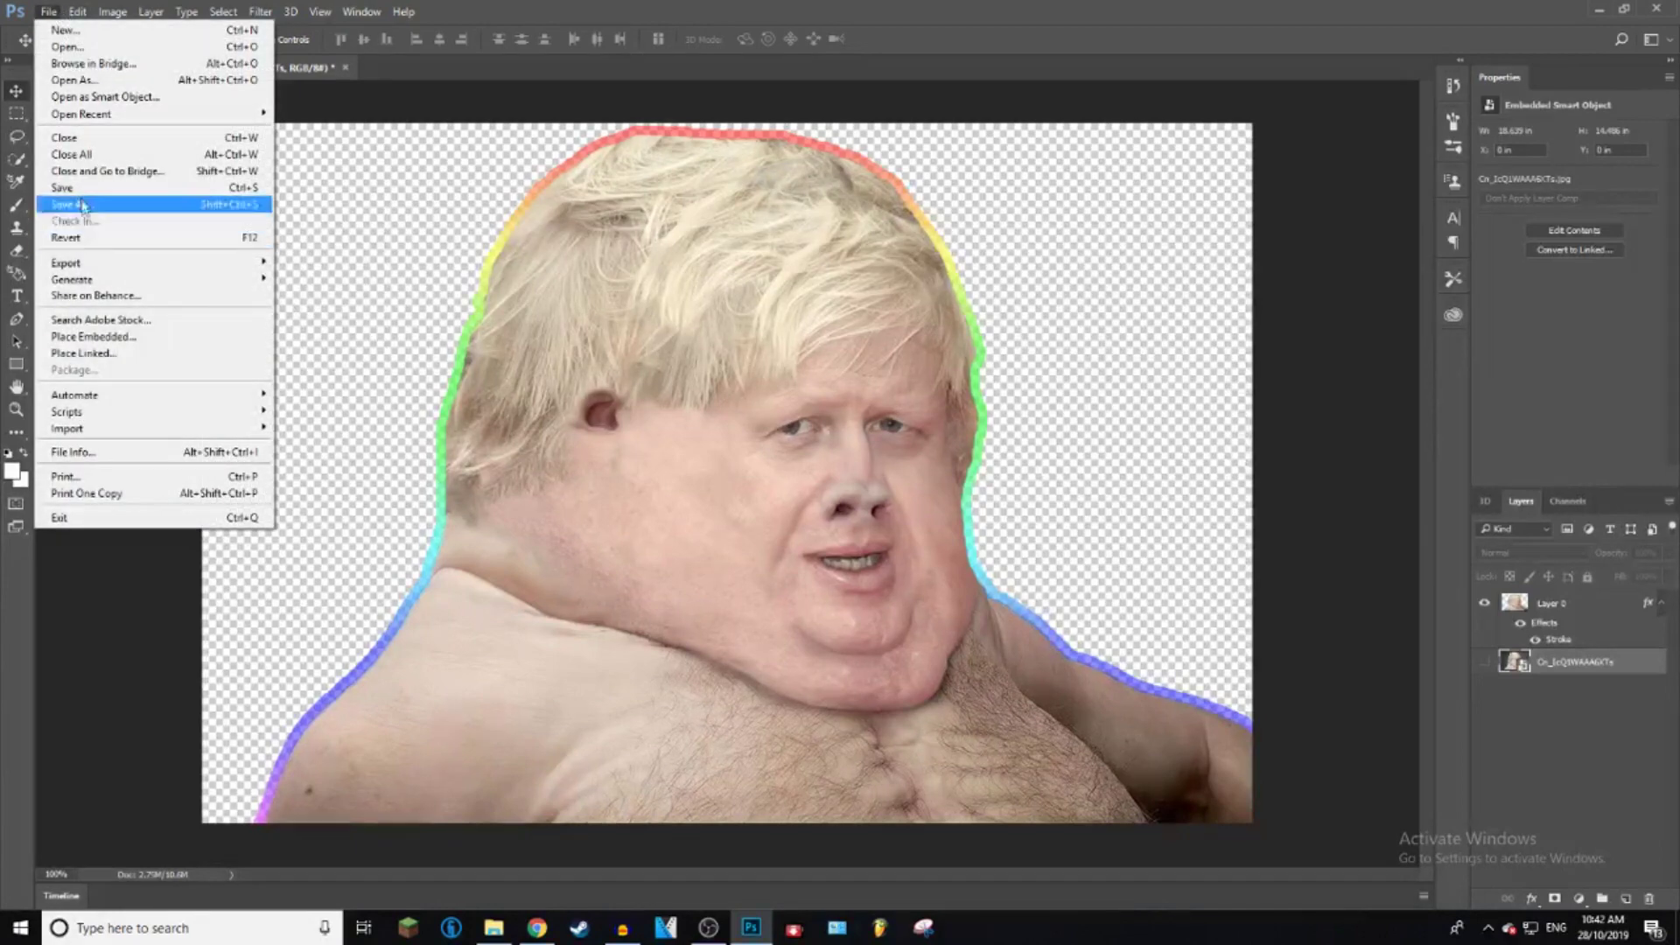
pyautogui.click(82, 207)
pyautogui.click(308, 405)
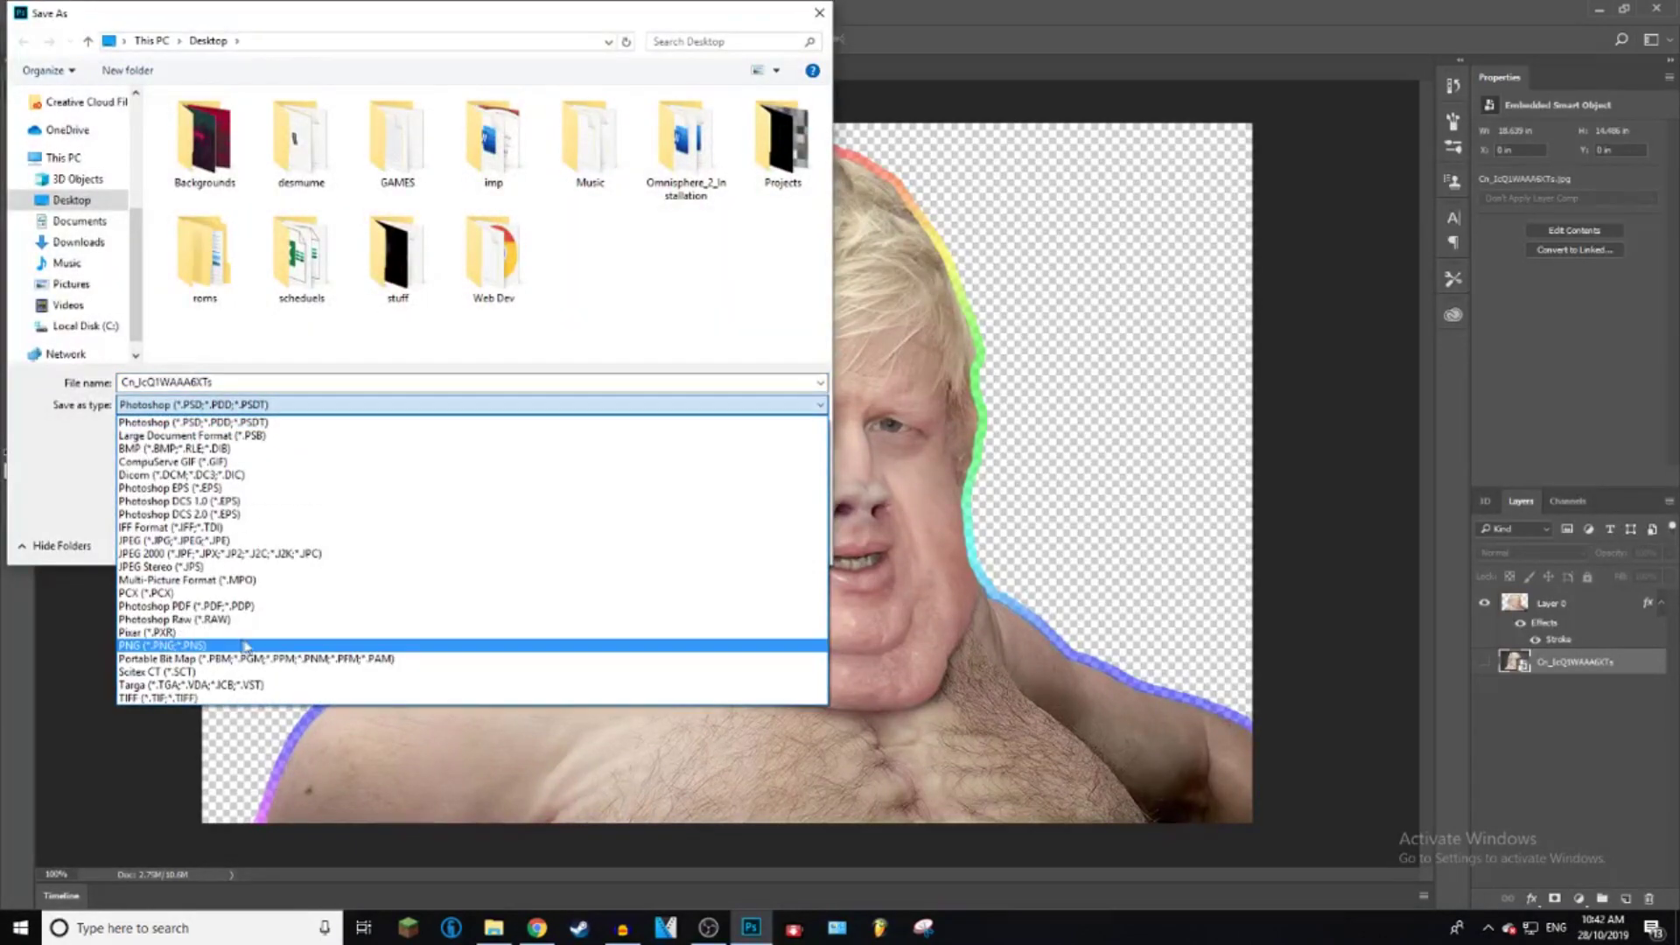